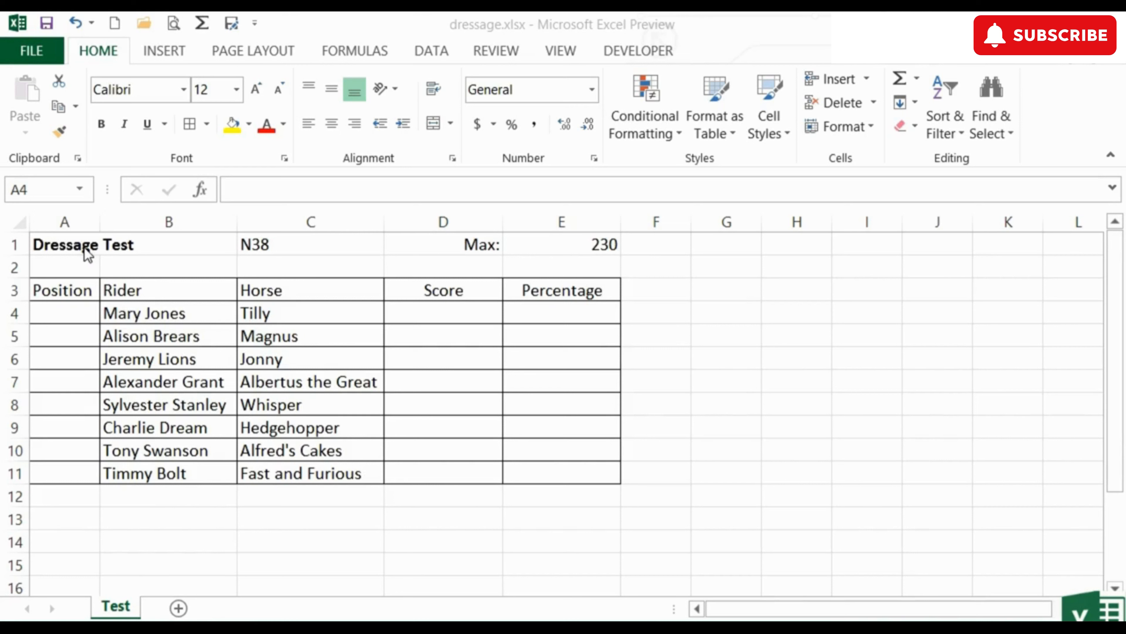
Step: Examine the dressage test's name, its maximum mark and the empty Score, Percentage and Position columns
left_click(255, 244)
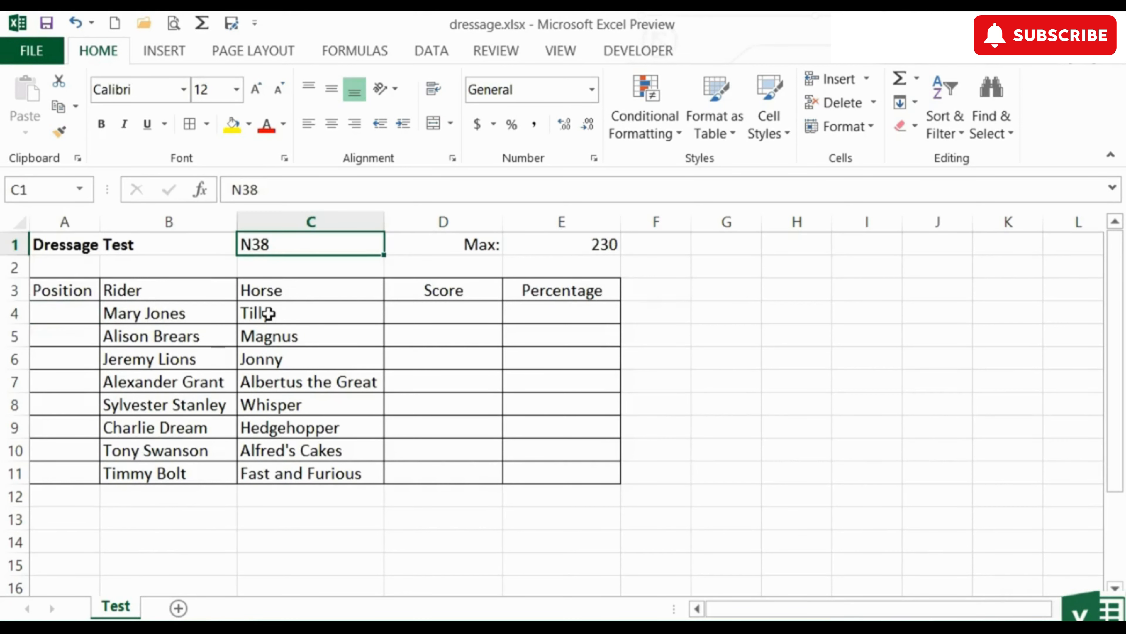
left_click(582, 242)
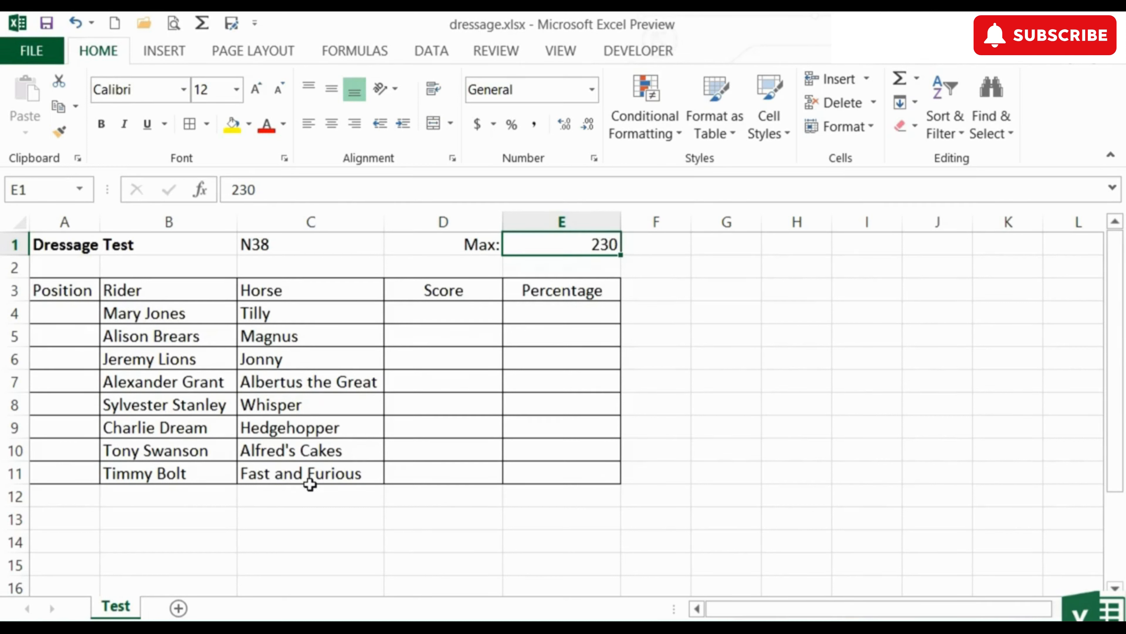
left_click(447, 315)
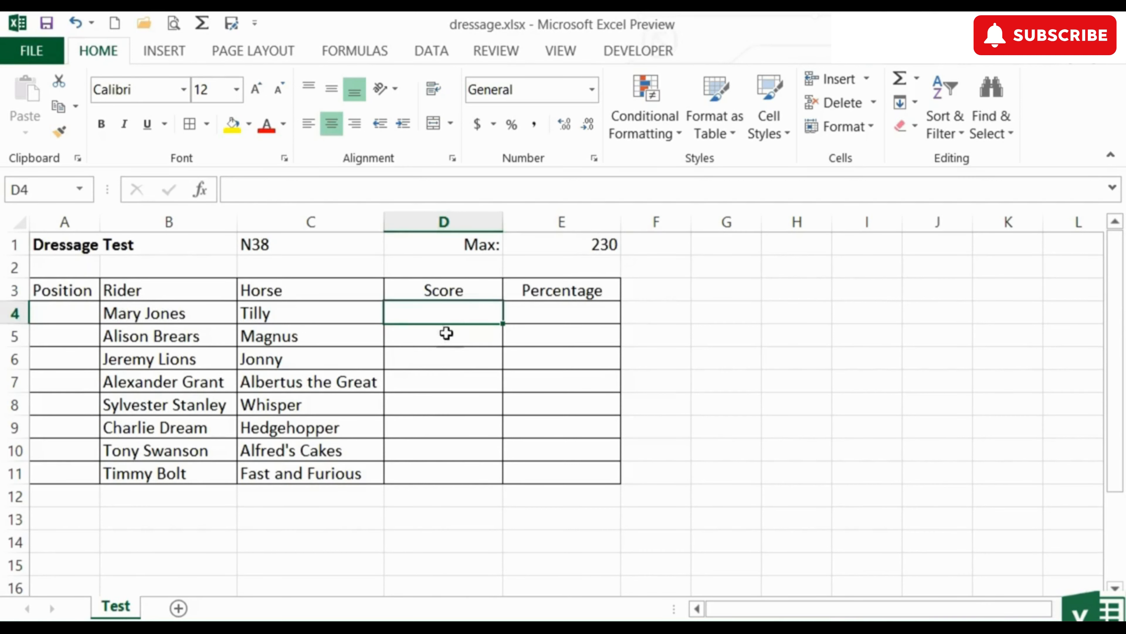
left_click(537, 310)
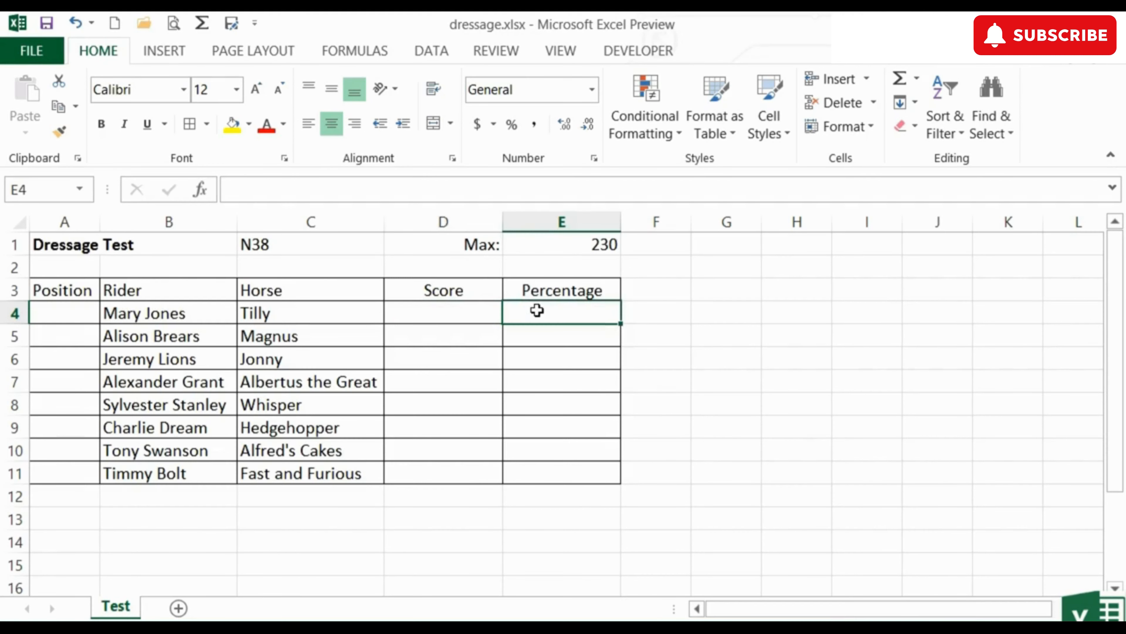
left_click(57, 314)
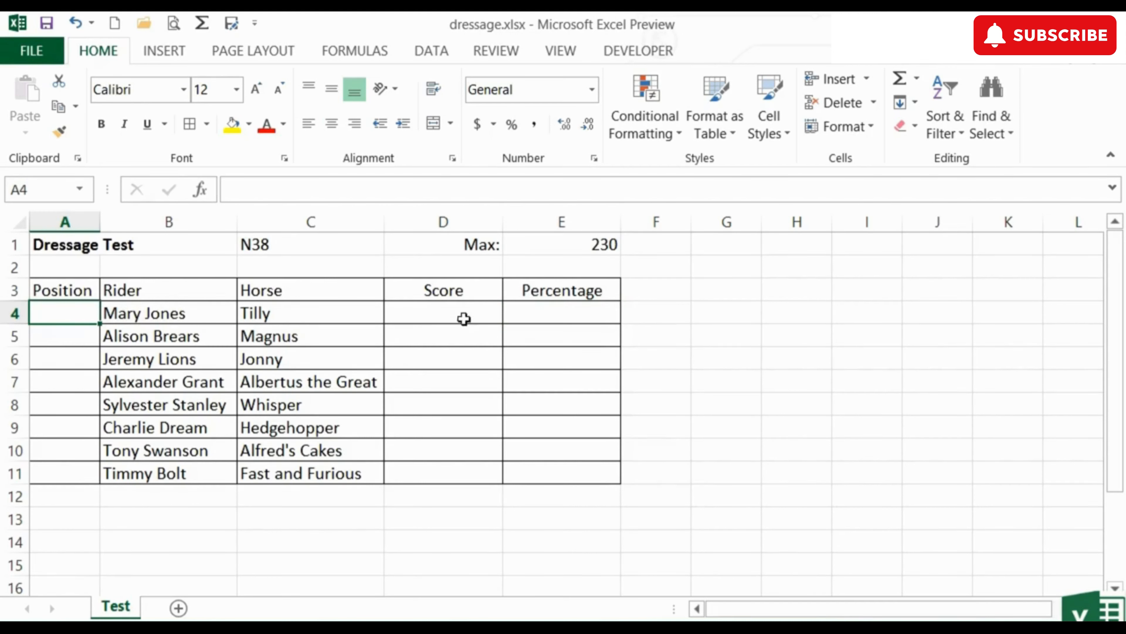
left_click_drag(463, 314, 459, 475)
key("ctrl+e")
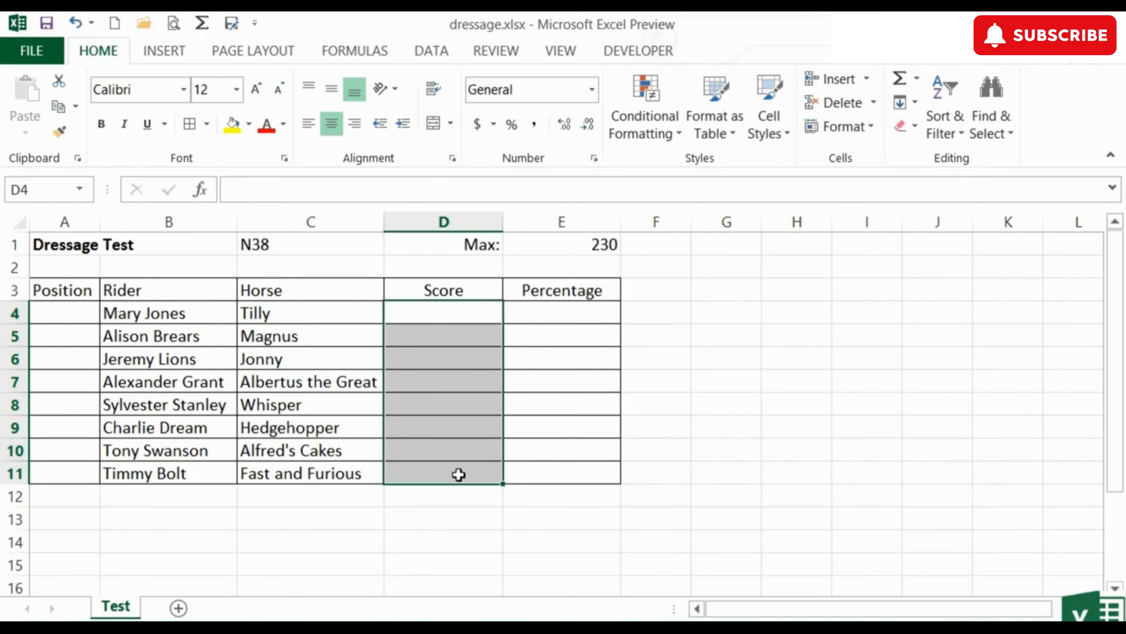
Step: Enter the formula =D4/E1 in cell E4 and format the cell as a percentage
left_click(551, 316)
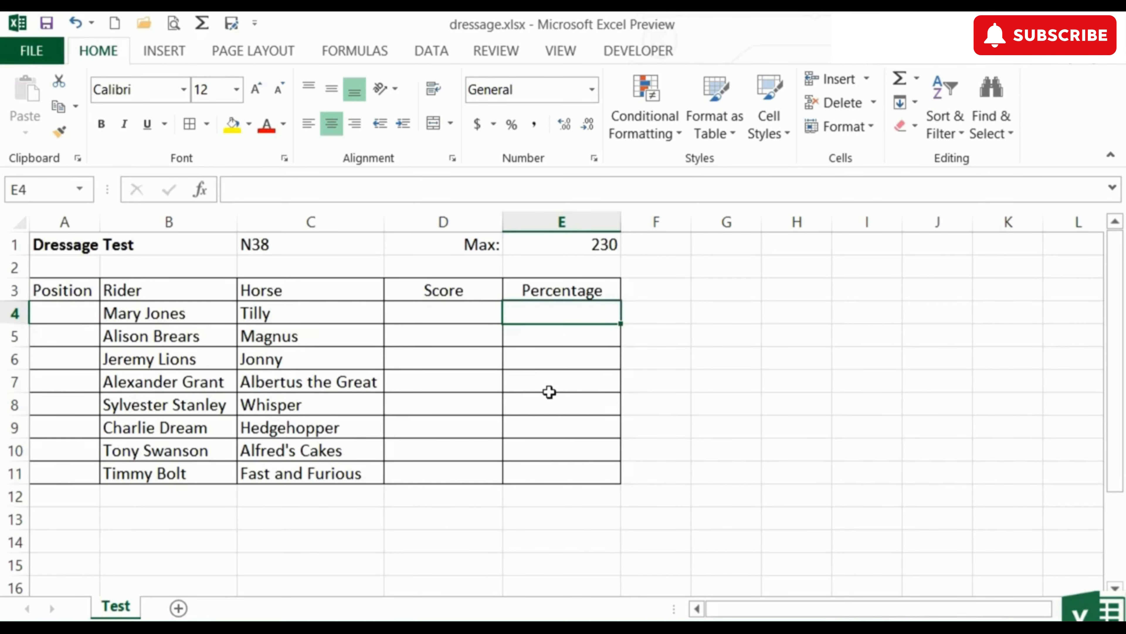
type("=")
key("Left")
type("/")
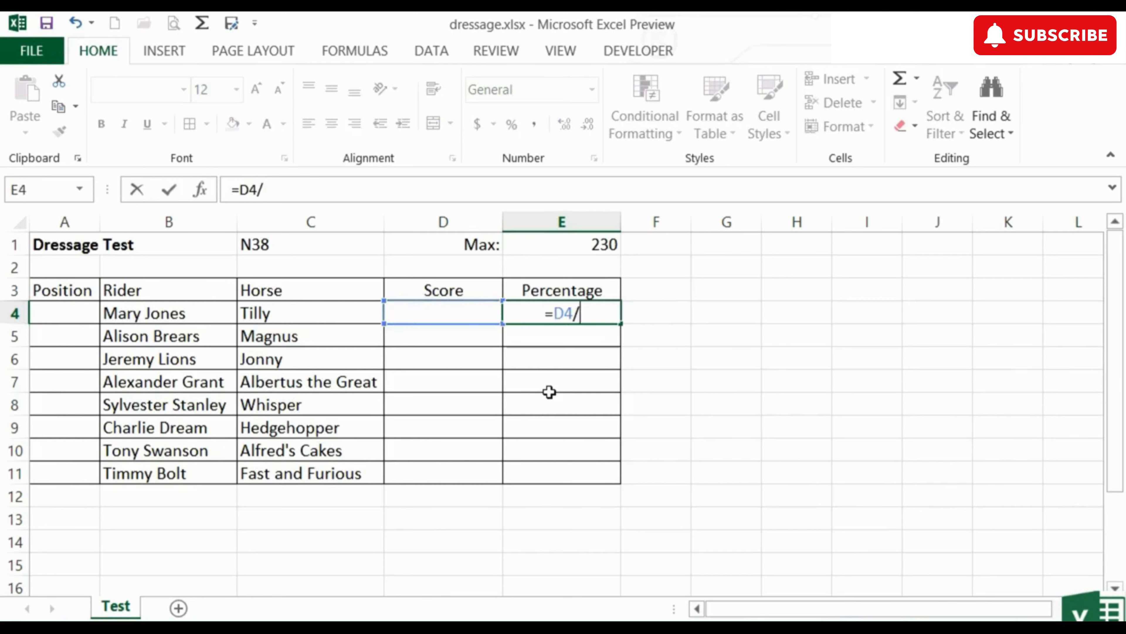
left_click(558, 242)
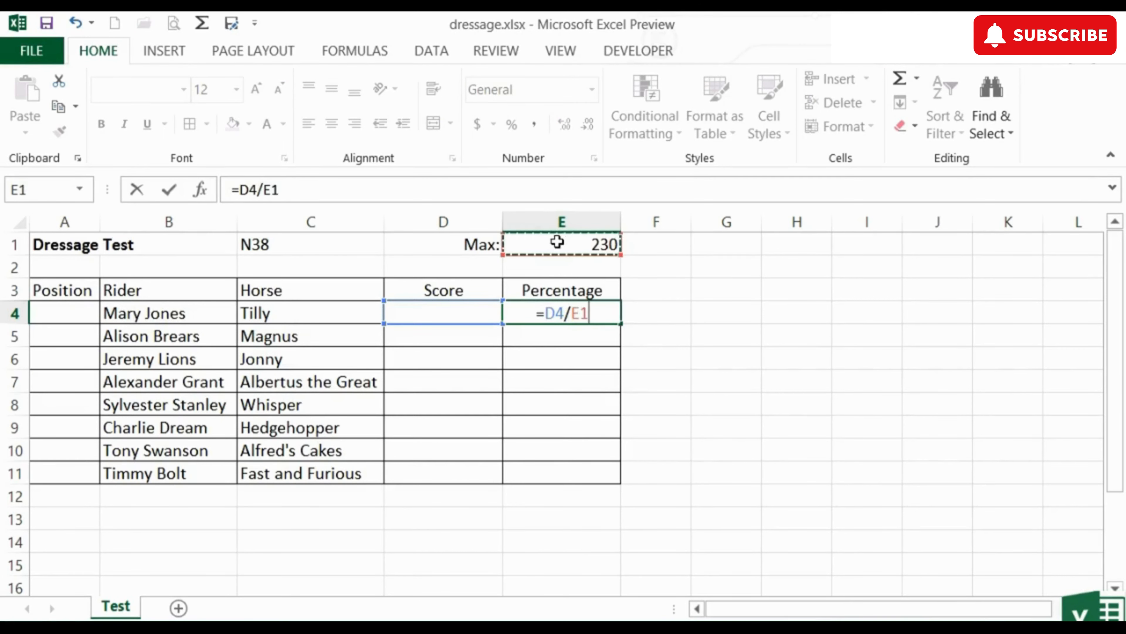
key("ctrl+Return")
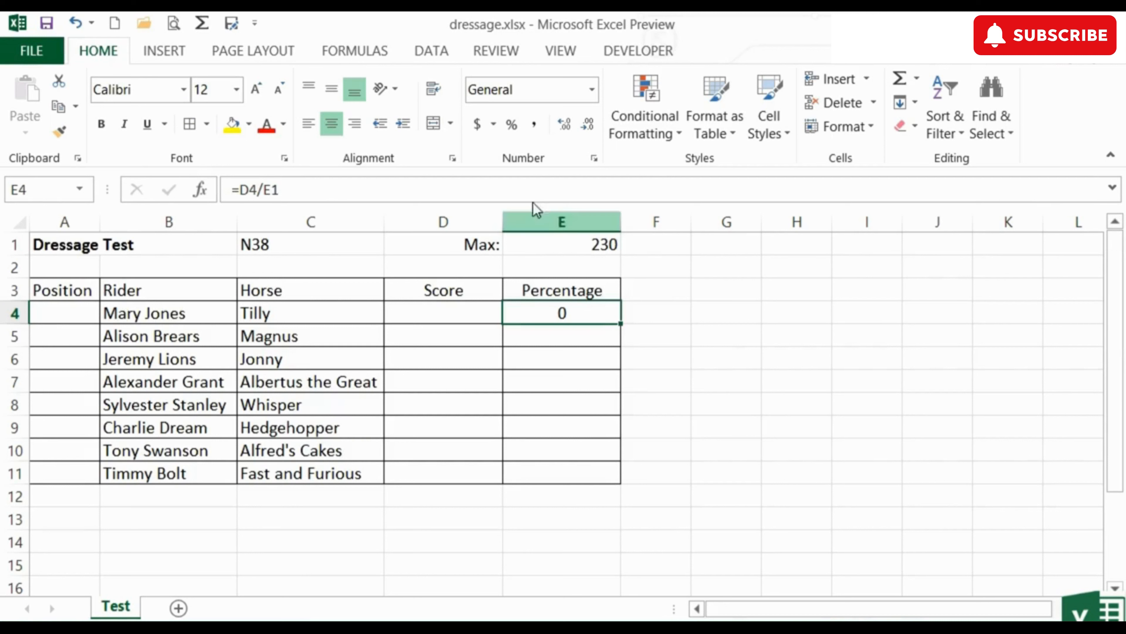
left_click(515, 129)
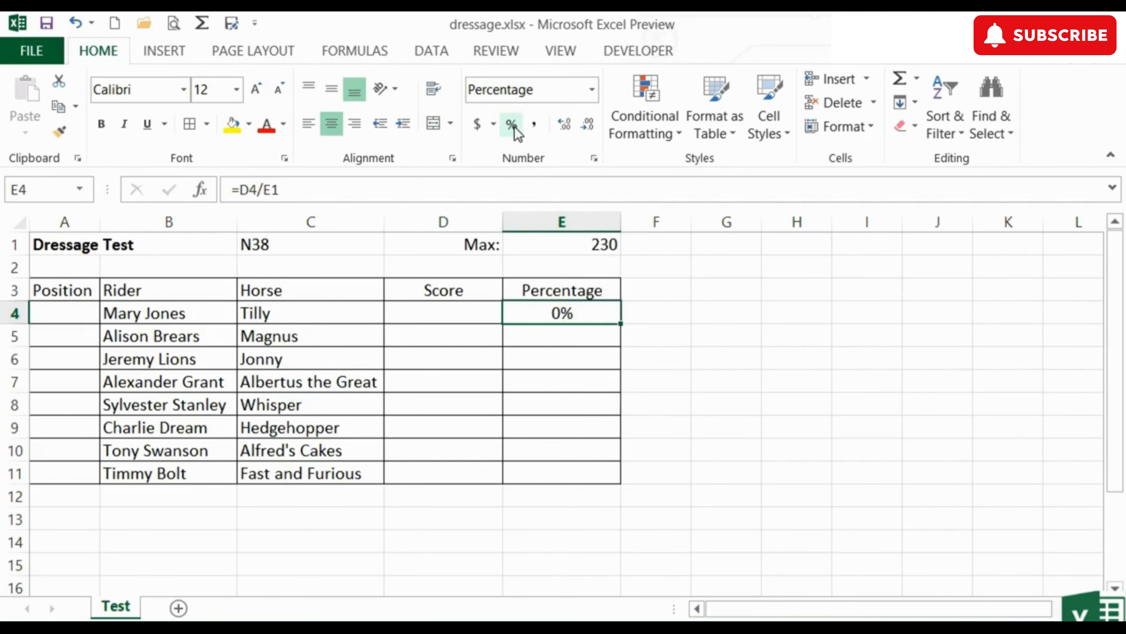
Step: Test the percentage formula with a score of 115 in cell D4 and clear that score again
left_click(439, 312)
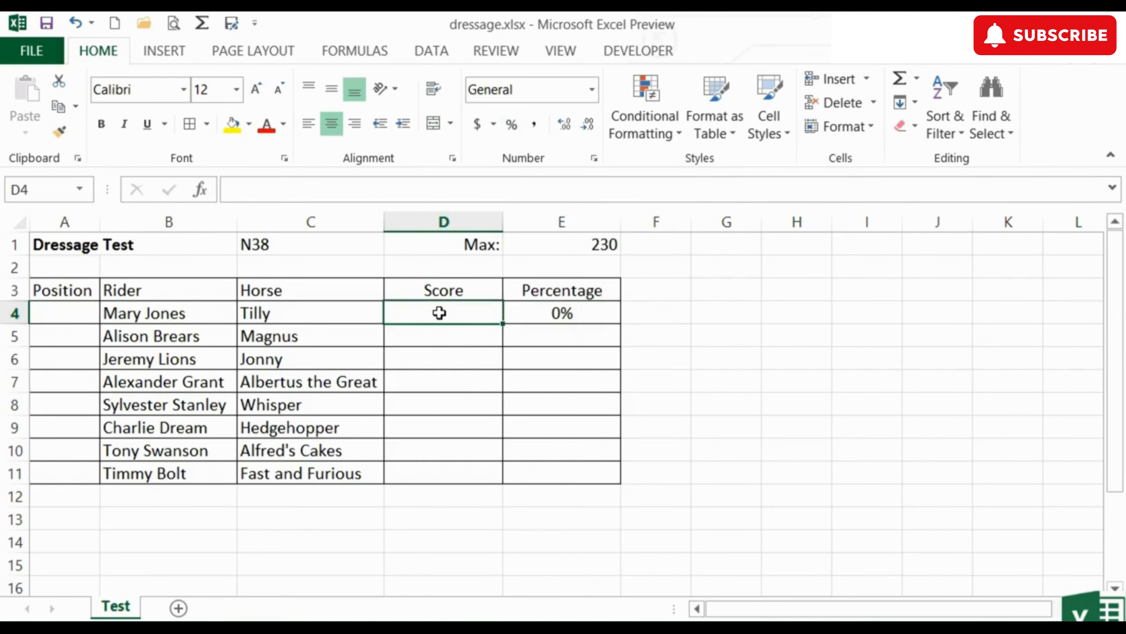
double_click(439, 313)
type("115")
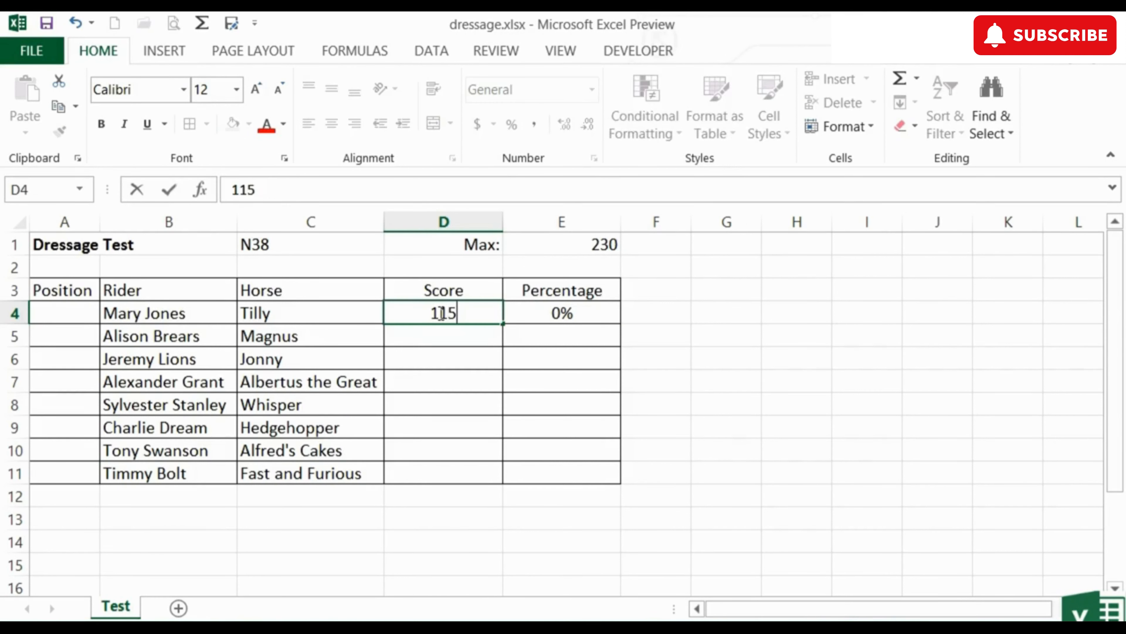
key("Return")
left_click(439, 312)
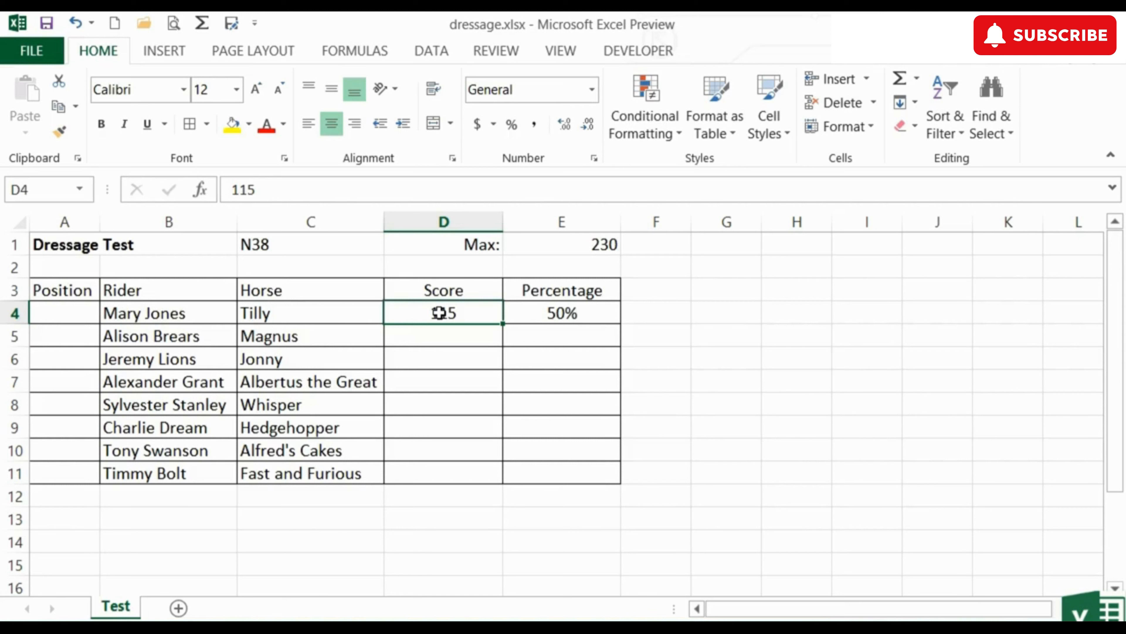
key("Delete")
Step: Make the E1 reference in E4's formula absolute, giving =D4/$E$1, and fill the formula down to E11
double_click(593, 316)
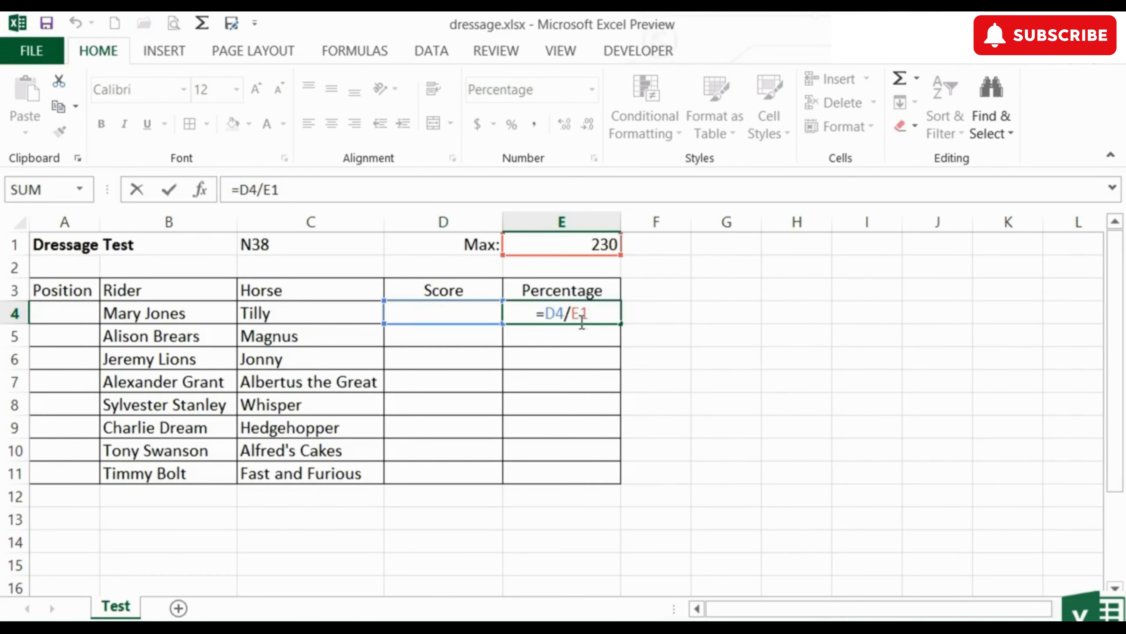
double_click(581, 313)
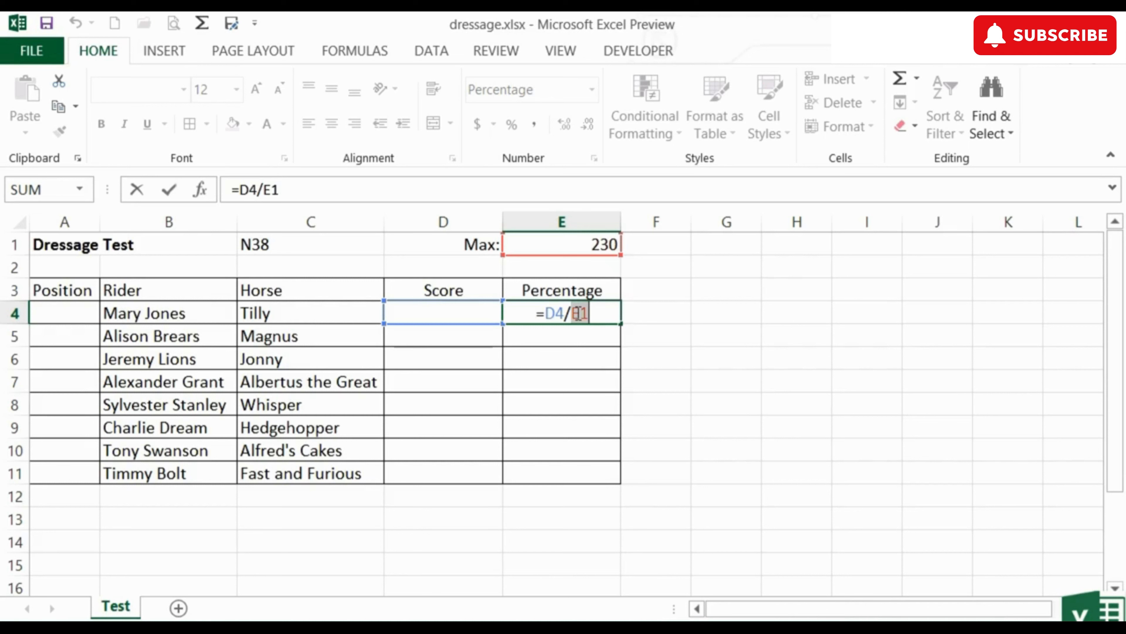
key("F4")
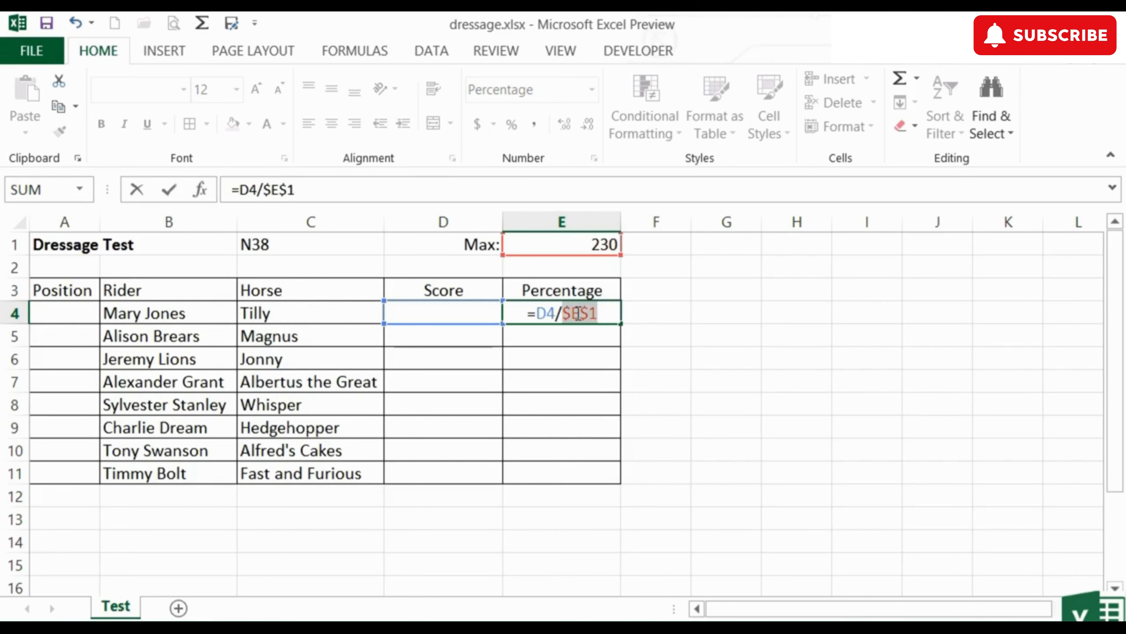
key("ctrl+Return")
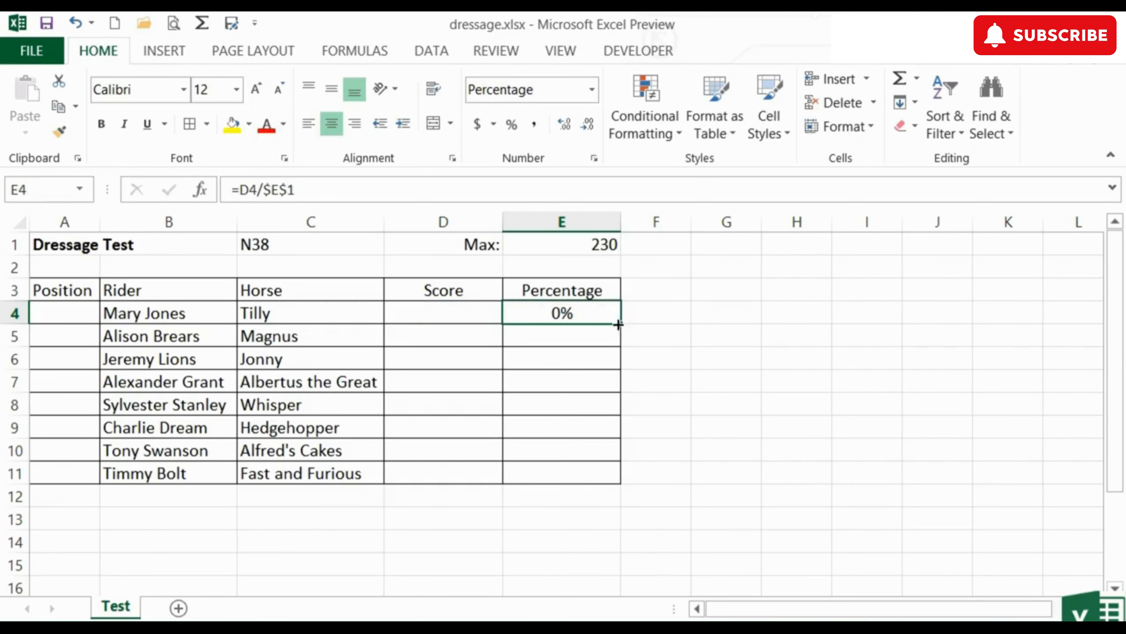
left_click_drag(618, 325, 607, 473)
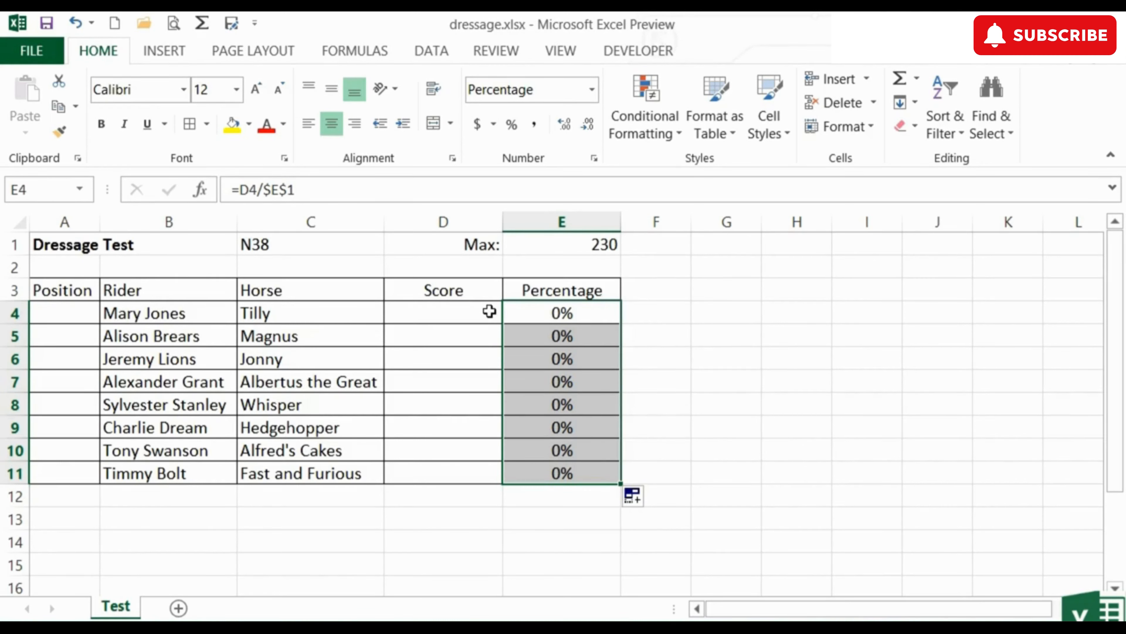
Step: Enter the scores 115, 135, 101, 142, 136, 98, 167 and 164 in cells D4 to D11
left_click(478, 311)
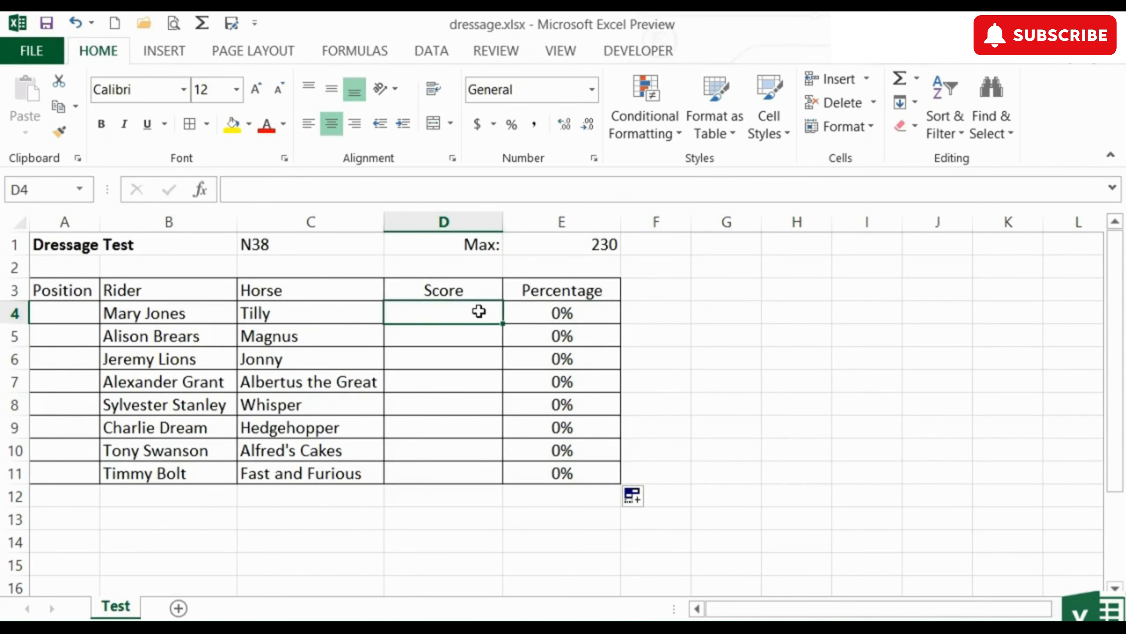
type("115")
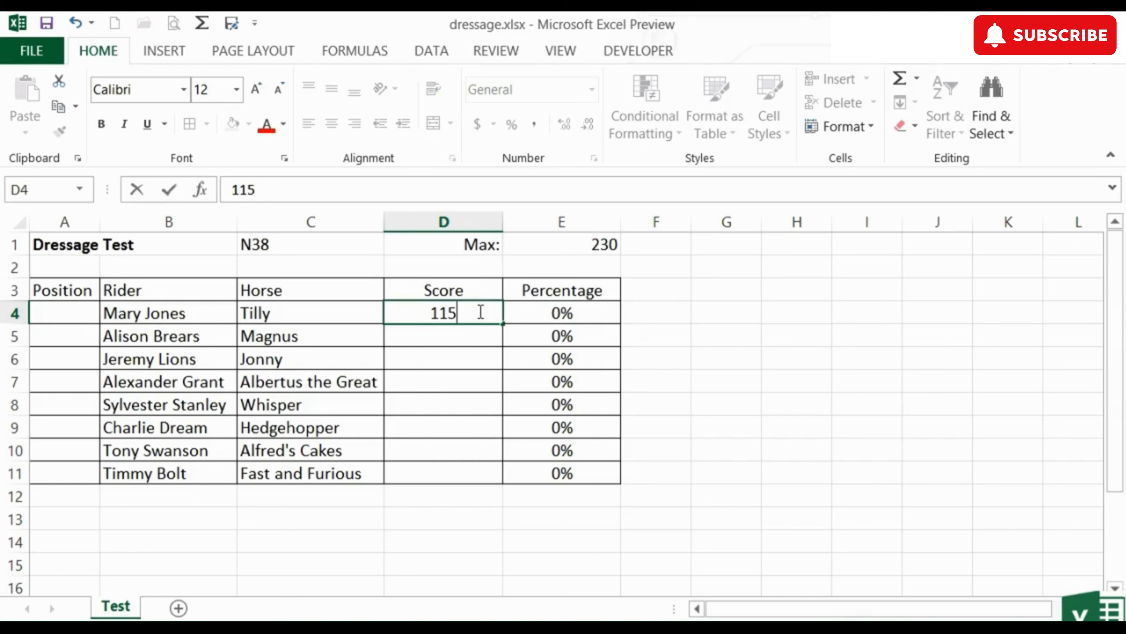
key("Return")
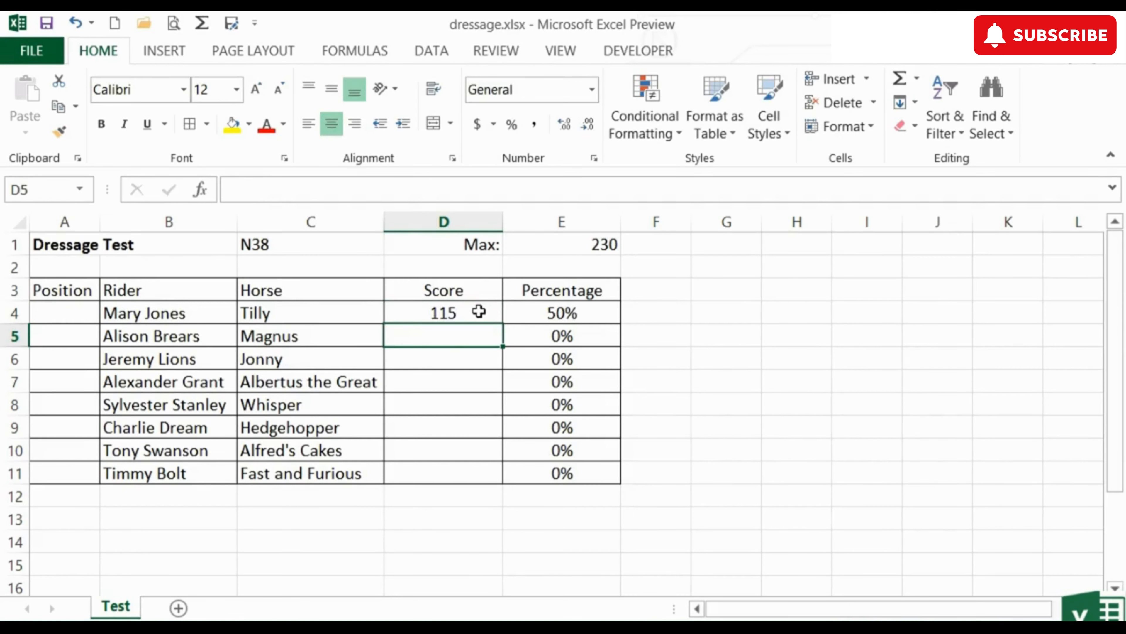
type("135")
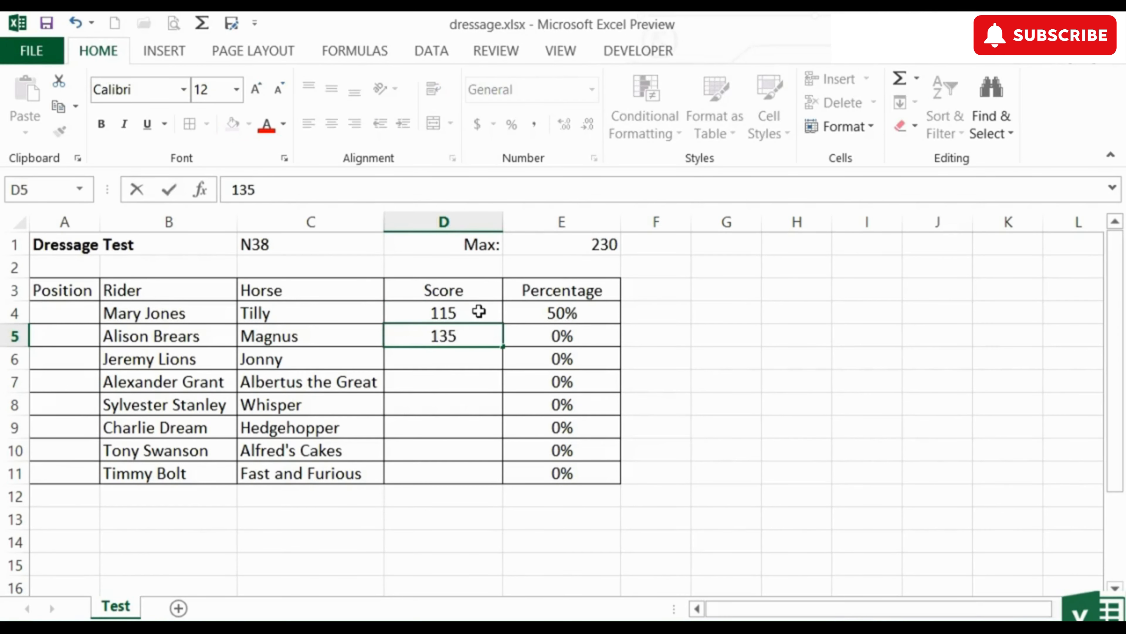
key("Return")
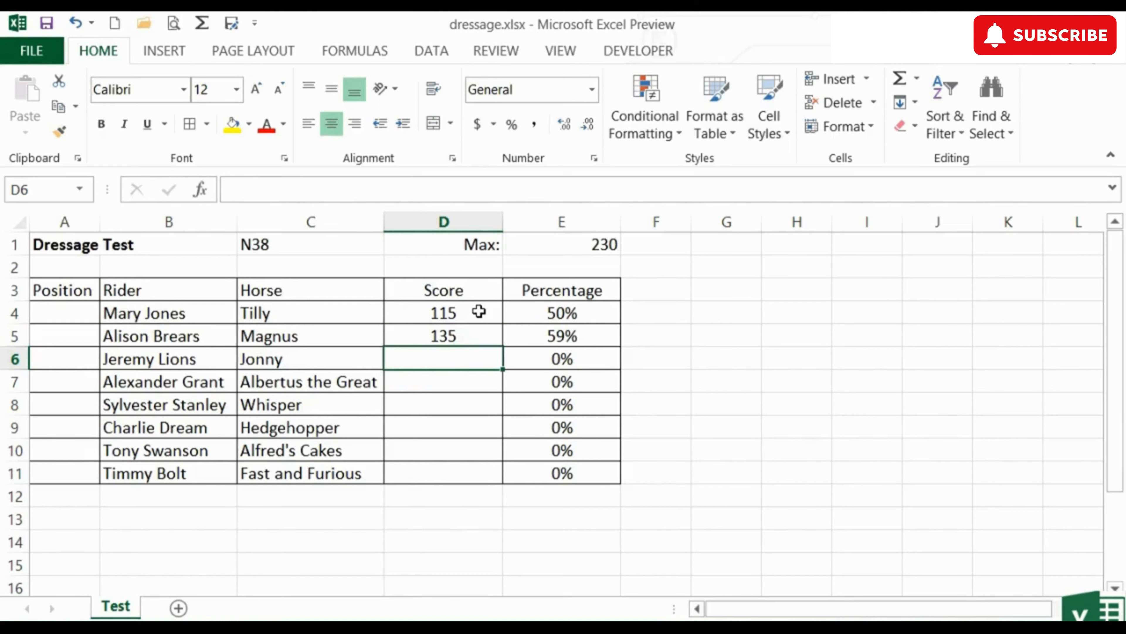
type("101")
key("Return")
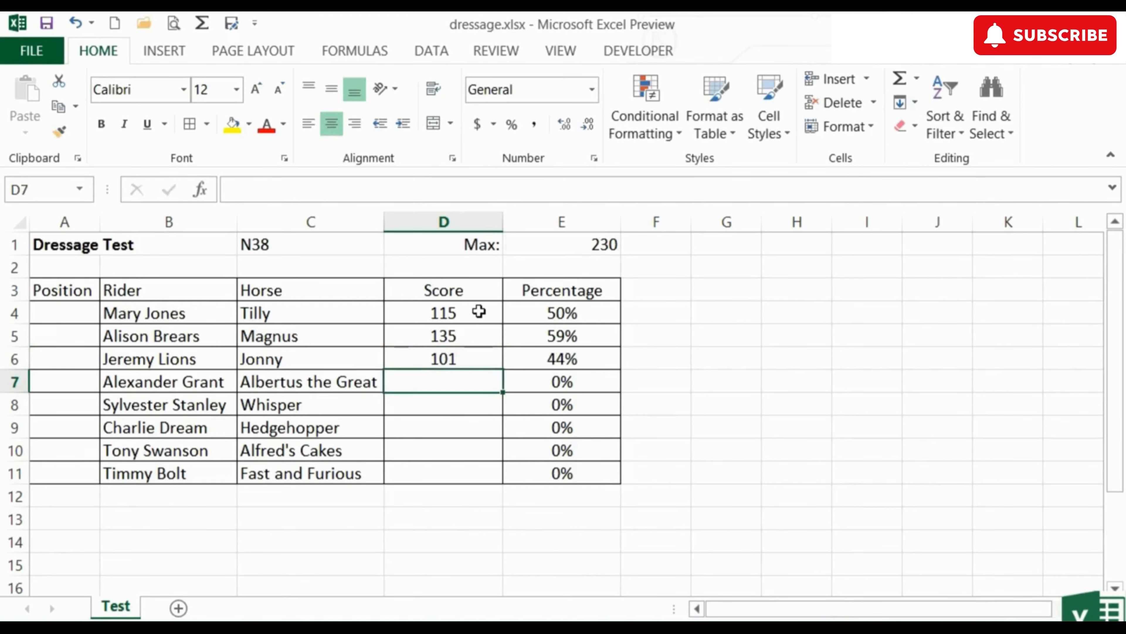
type("142")
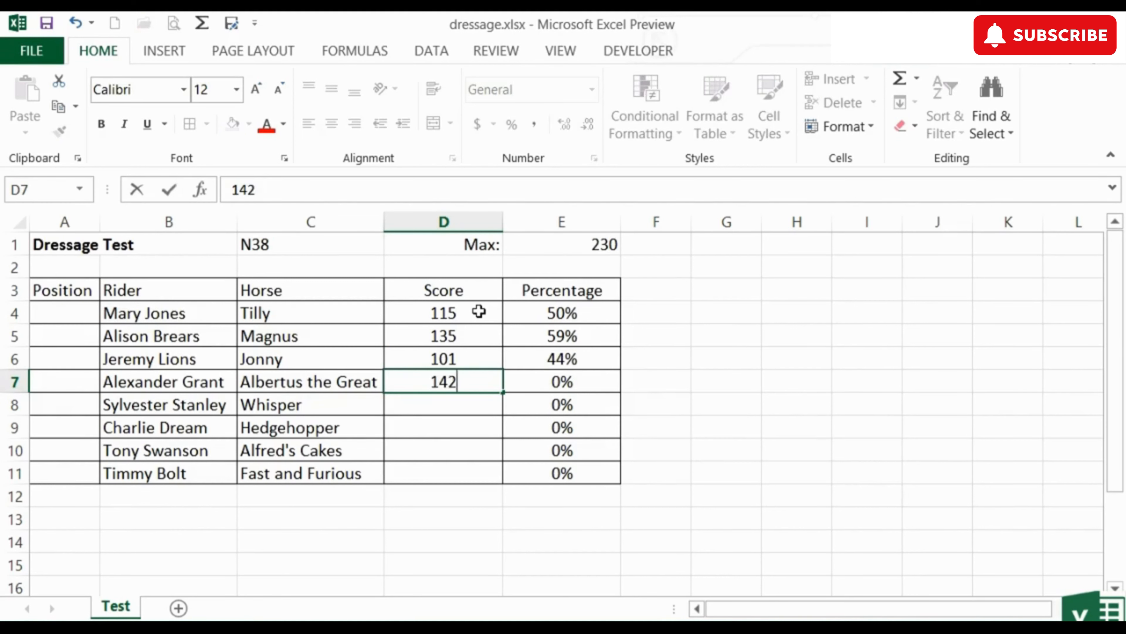
key("Return")
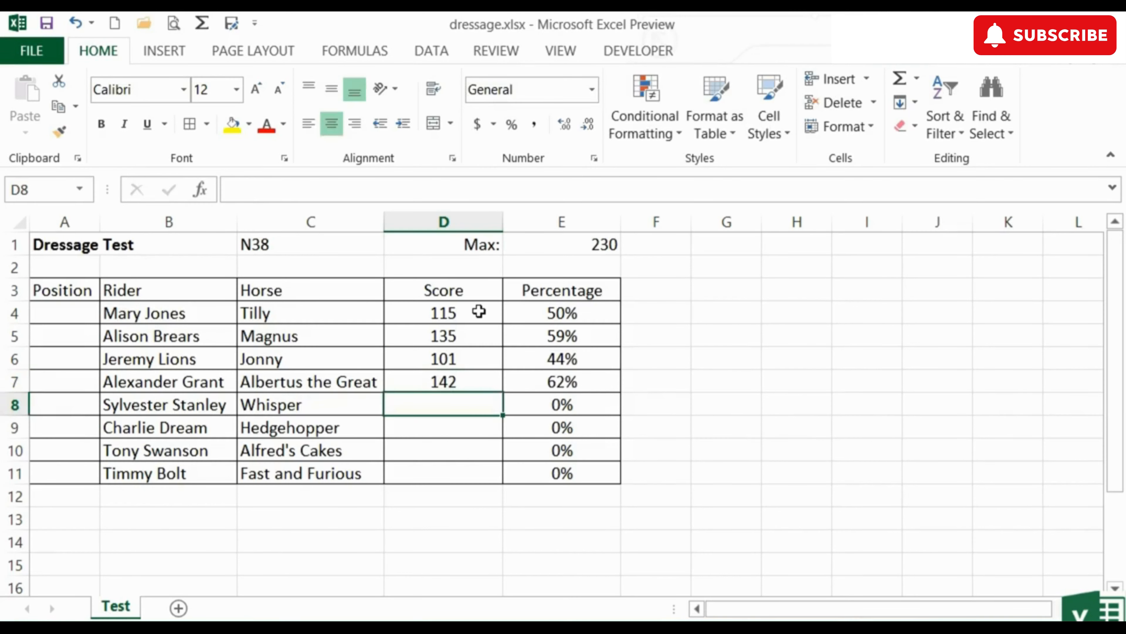
type("136")
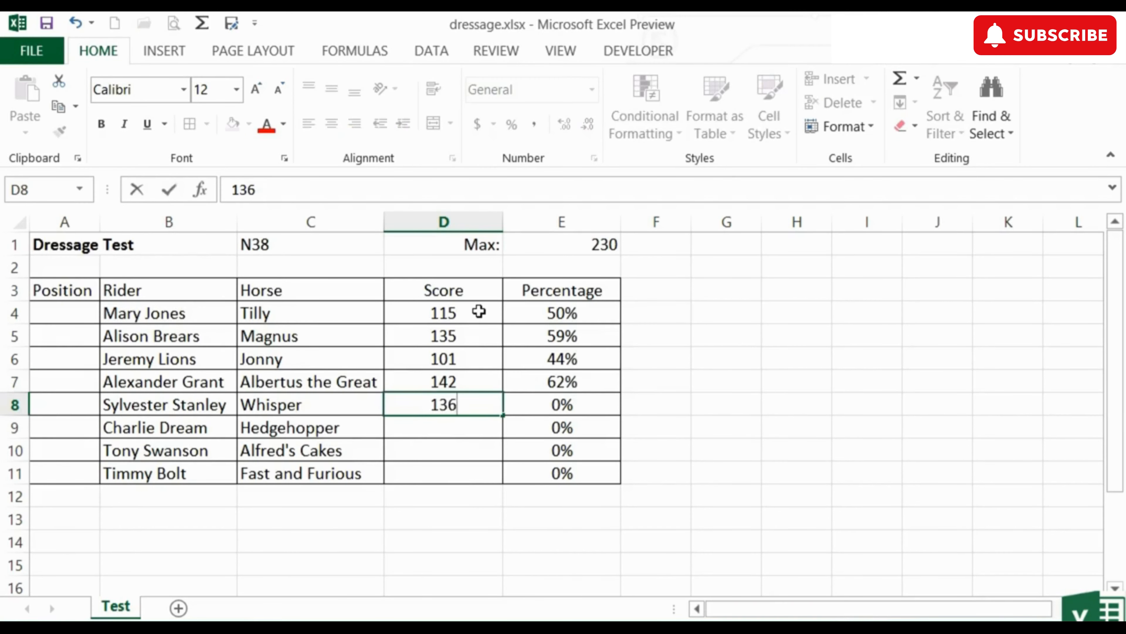
key("Return")
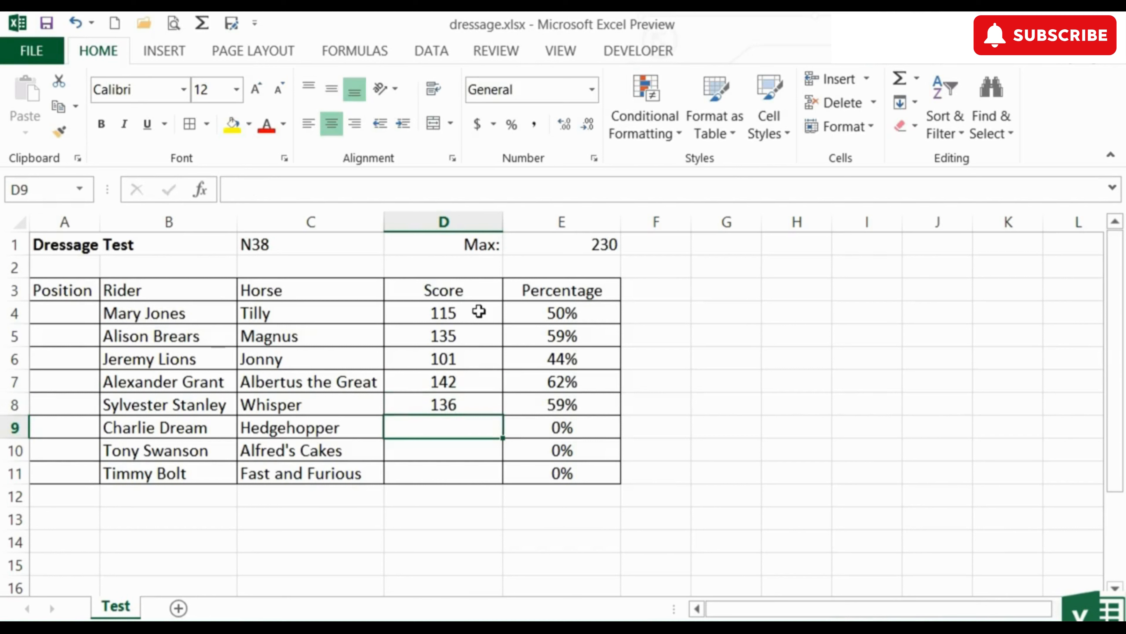
type("98")
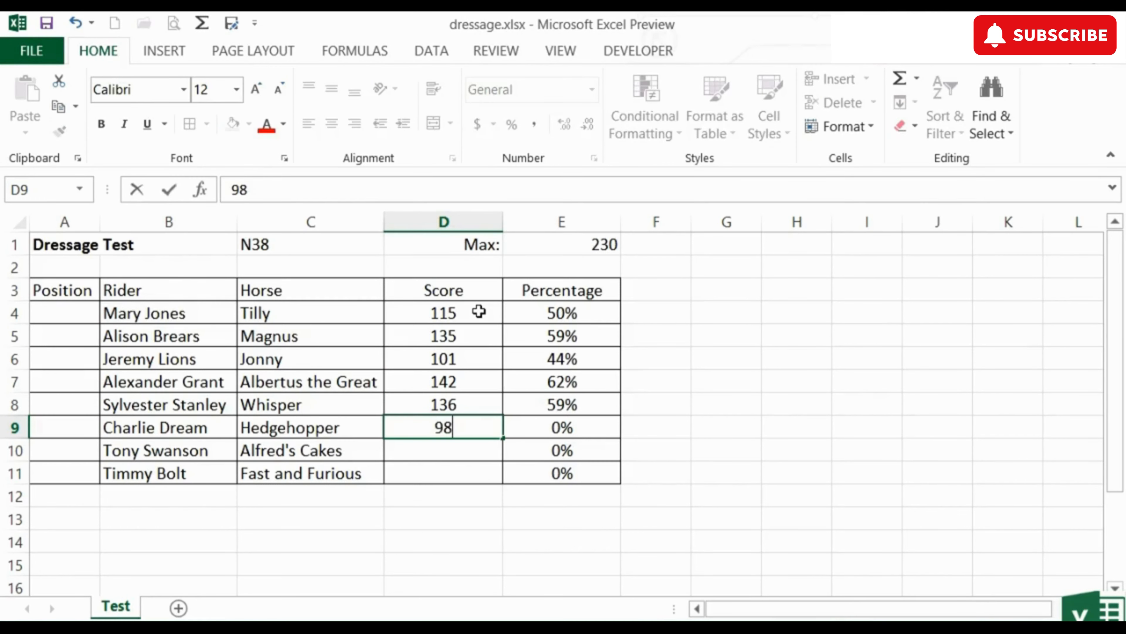
key("Return")
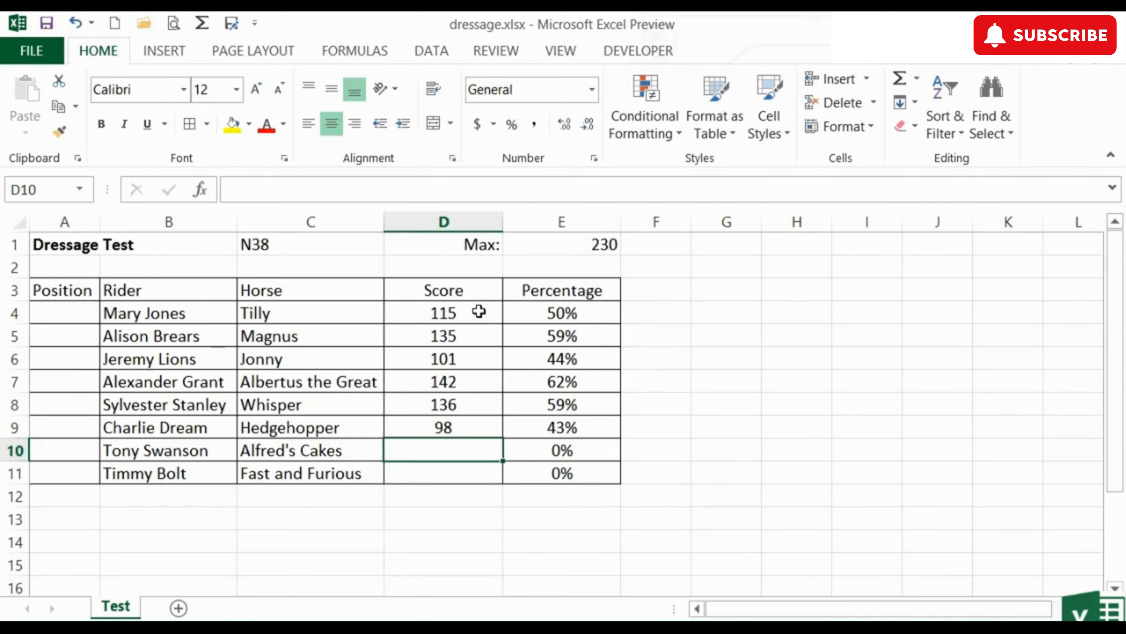
type("167")
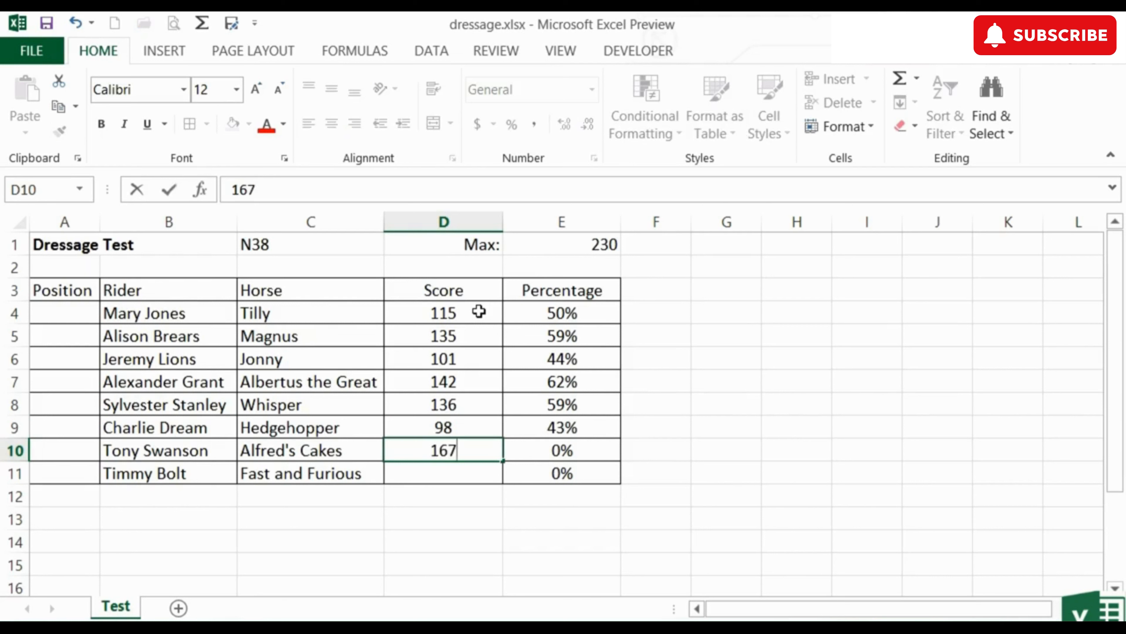
key("Return")
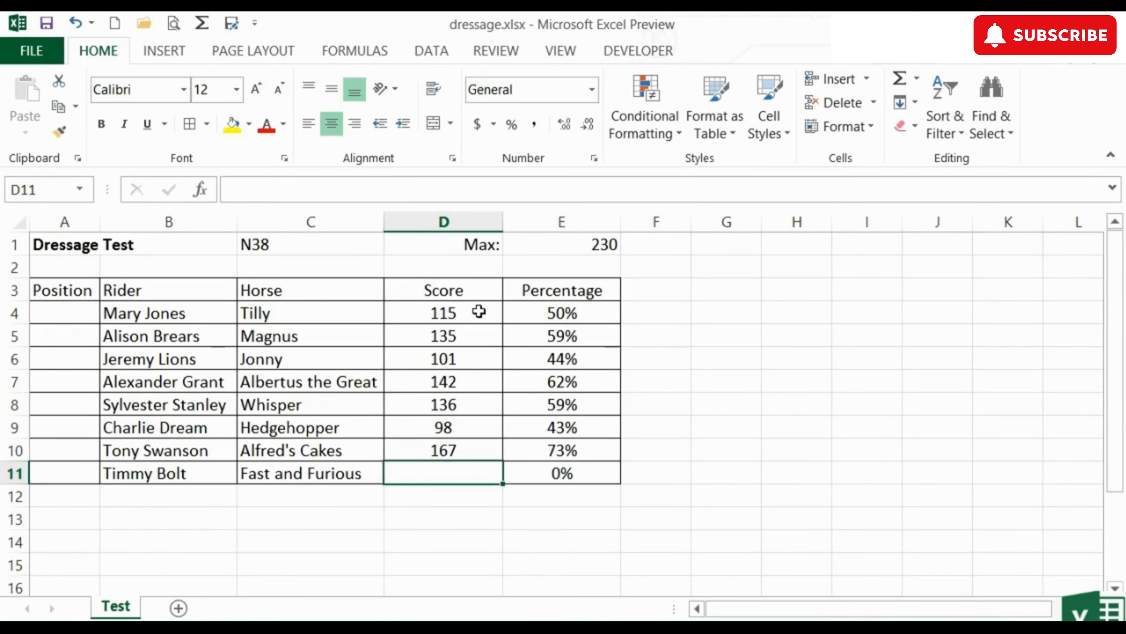
type("164")
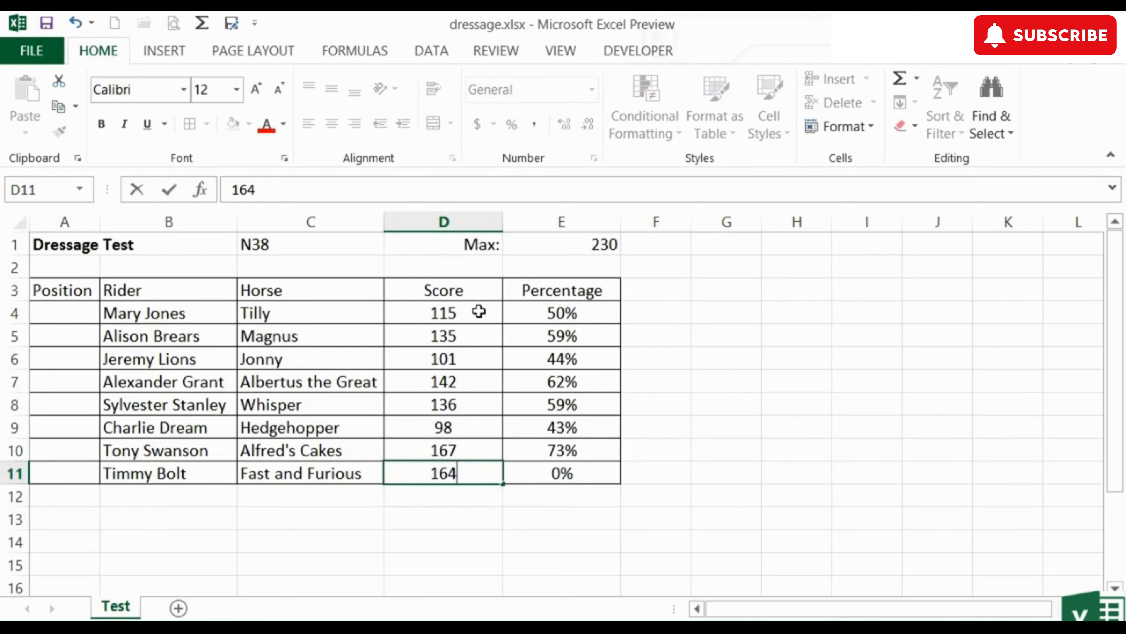
key("Return")
key("Up")
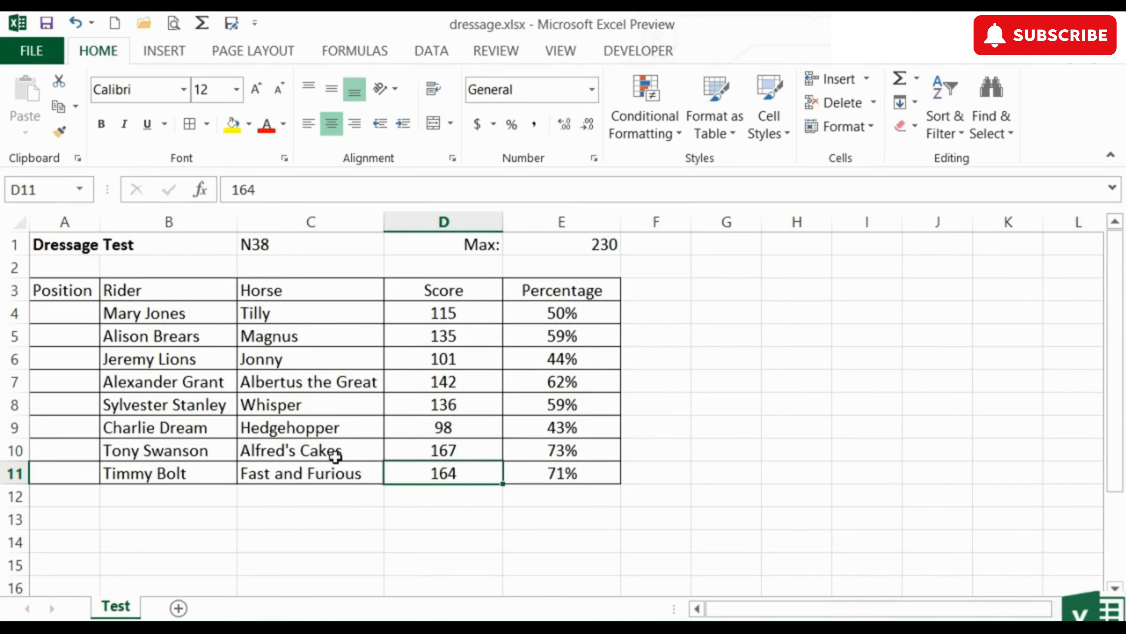
Step: Enter the formula =RANK(E4,E4:E11) in cell A4 to rank the first rider by percentage
left_click(73, 311)
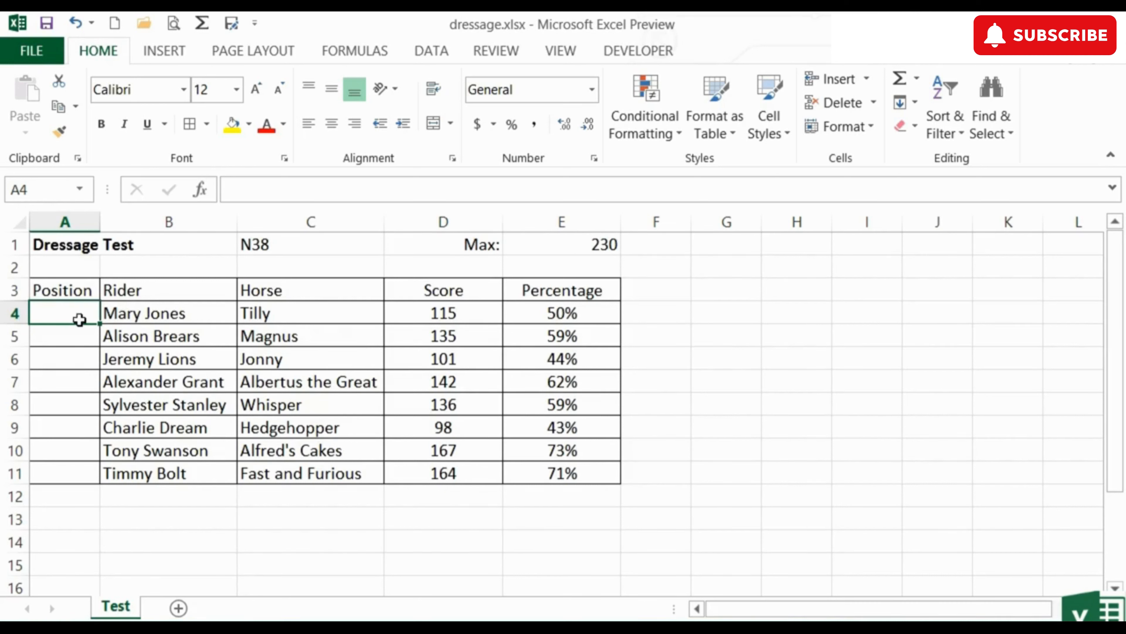
type("=")
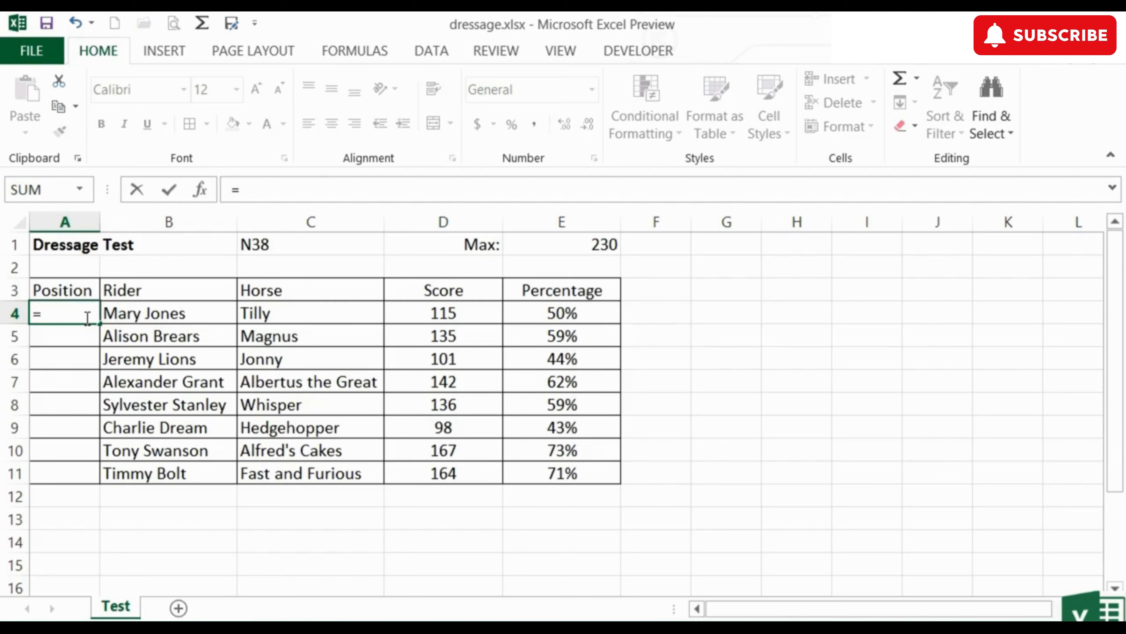
type("rank(")
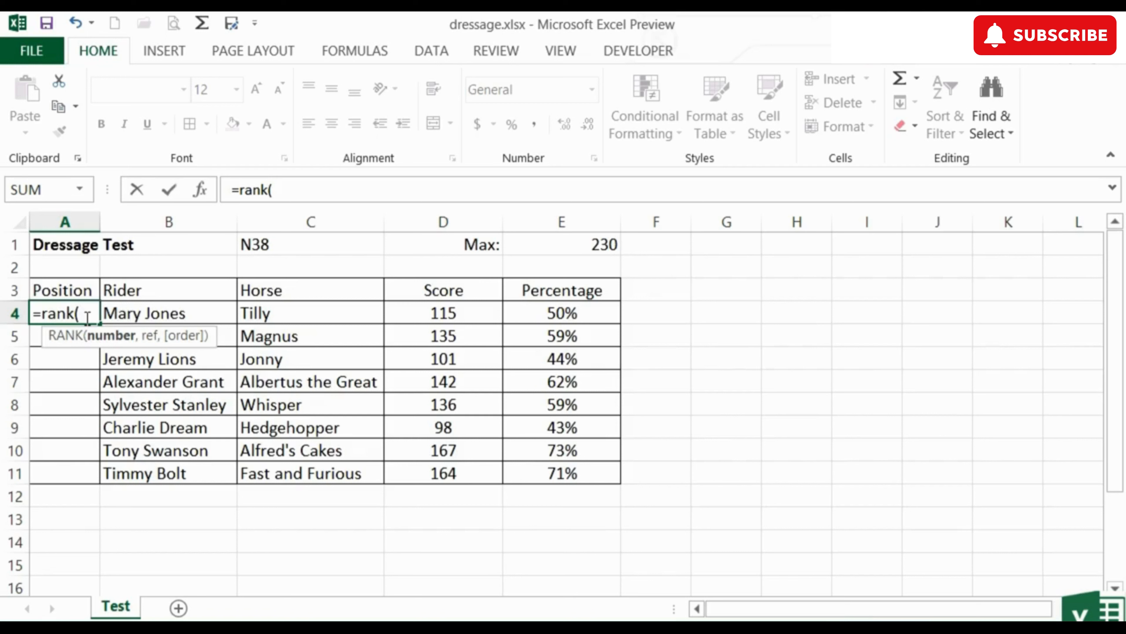
left_click(538, 313)
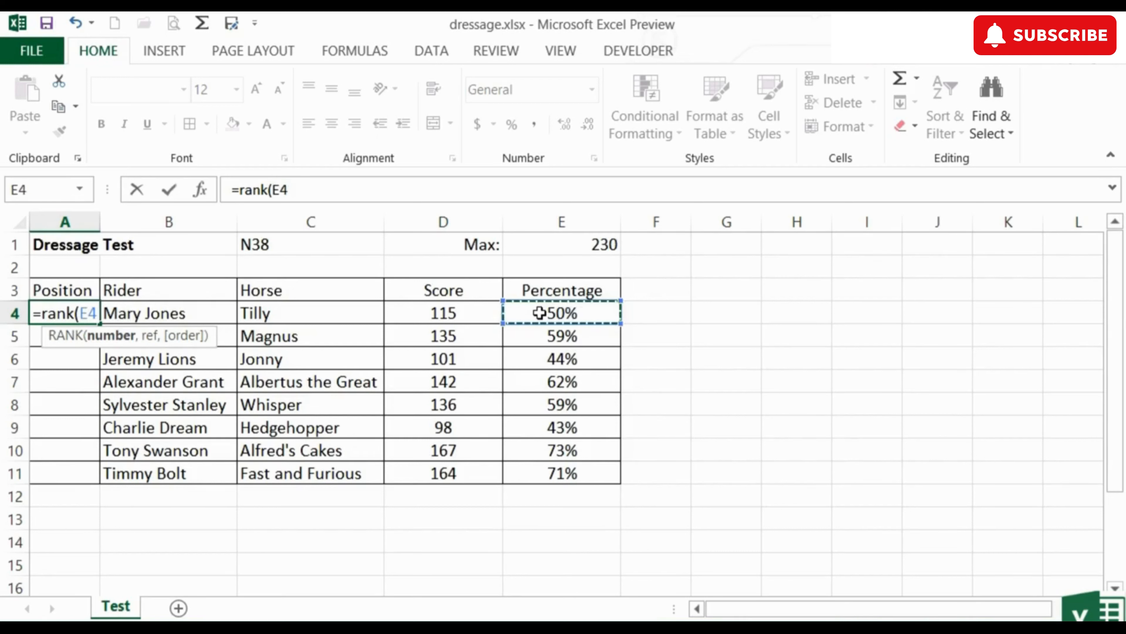
type(",")
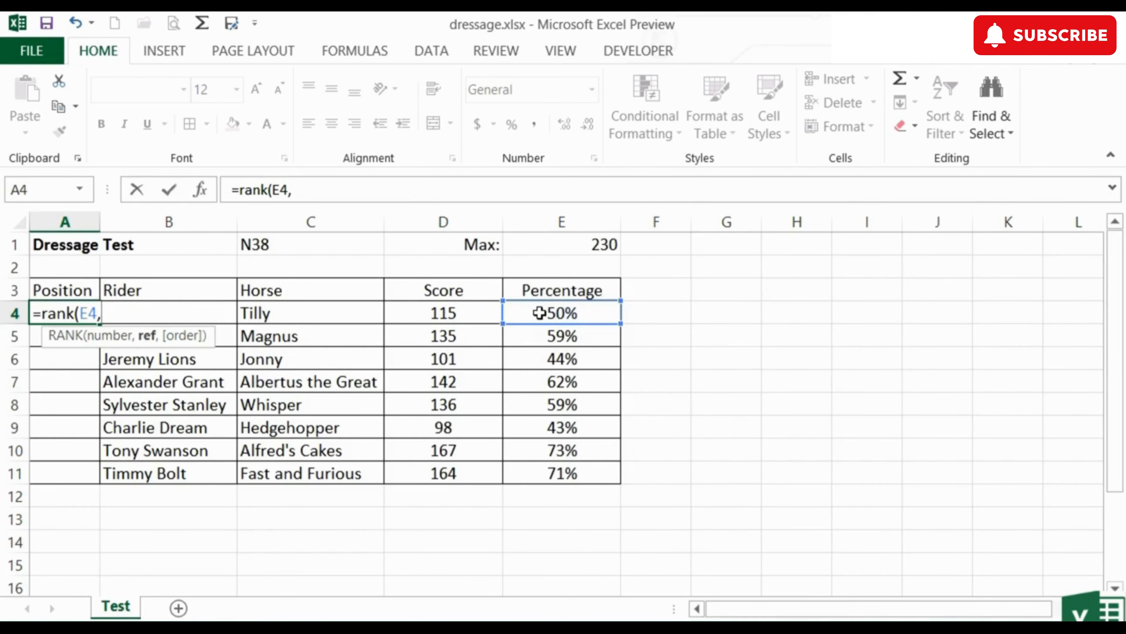
left_click_drag(557, 312, 556, 470)
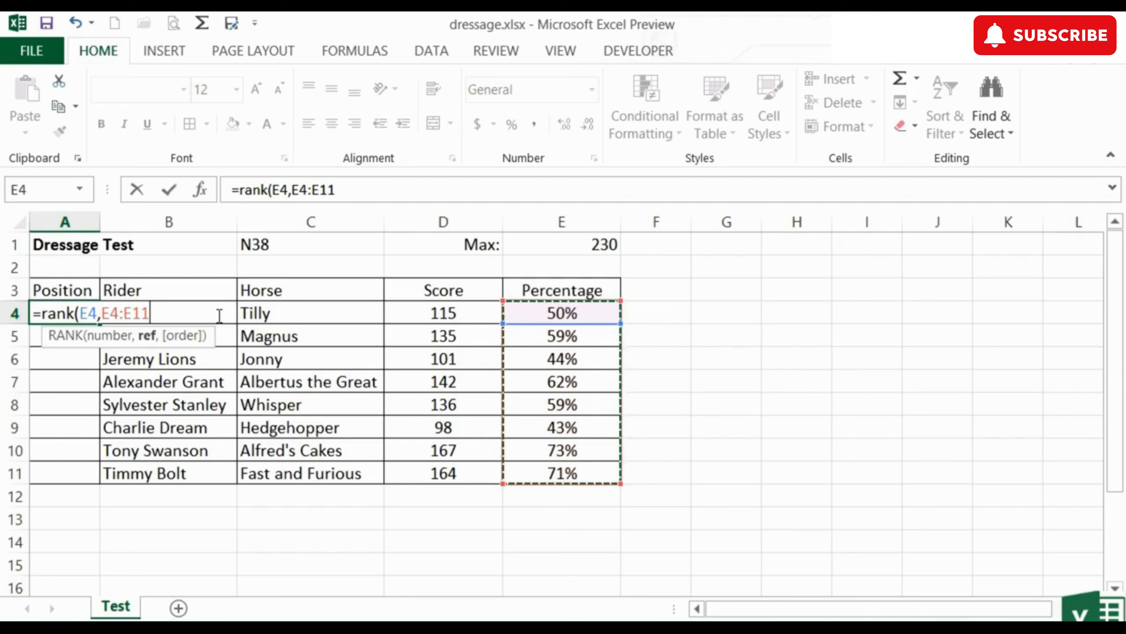
type(")")
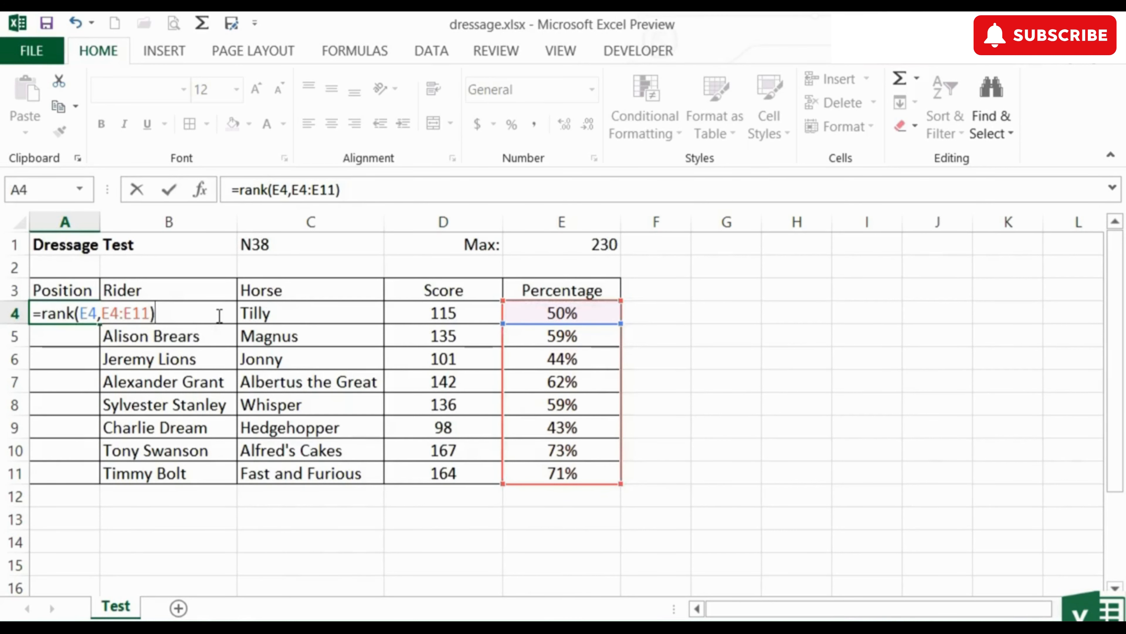
key("Return")
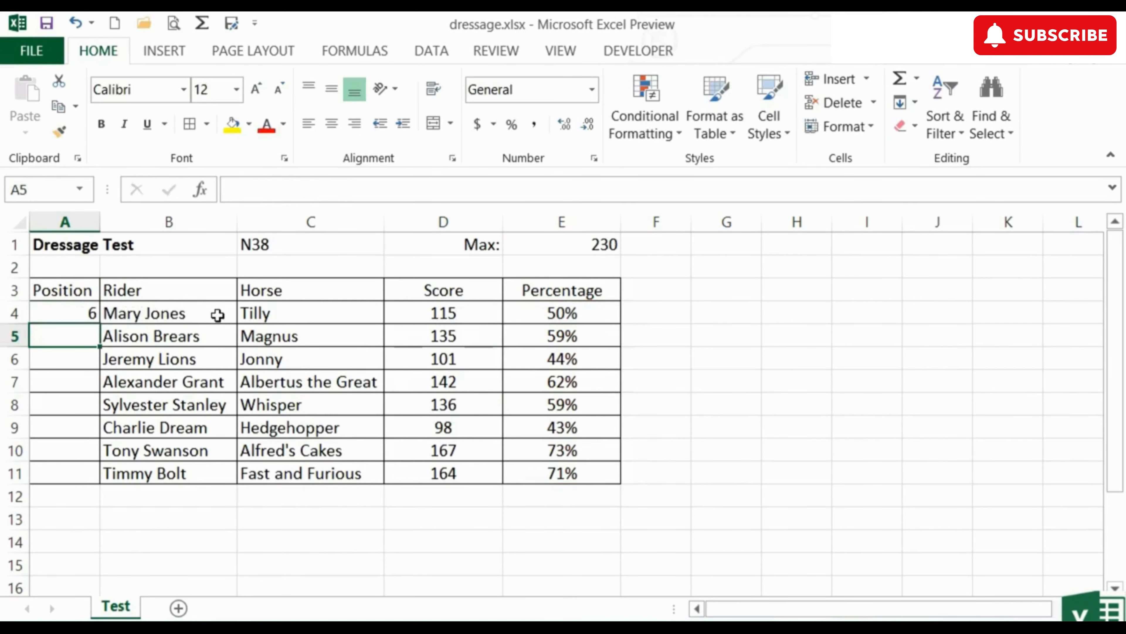
Step: Make the range reference in A4's rank formula absolute, giving =RANK(E4,$E$4:$E$11)
key("Up")
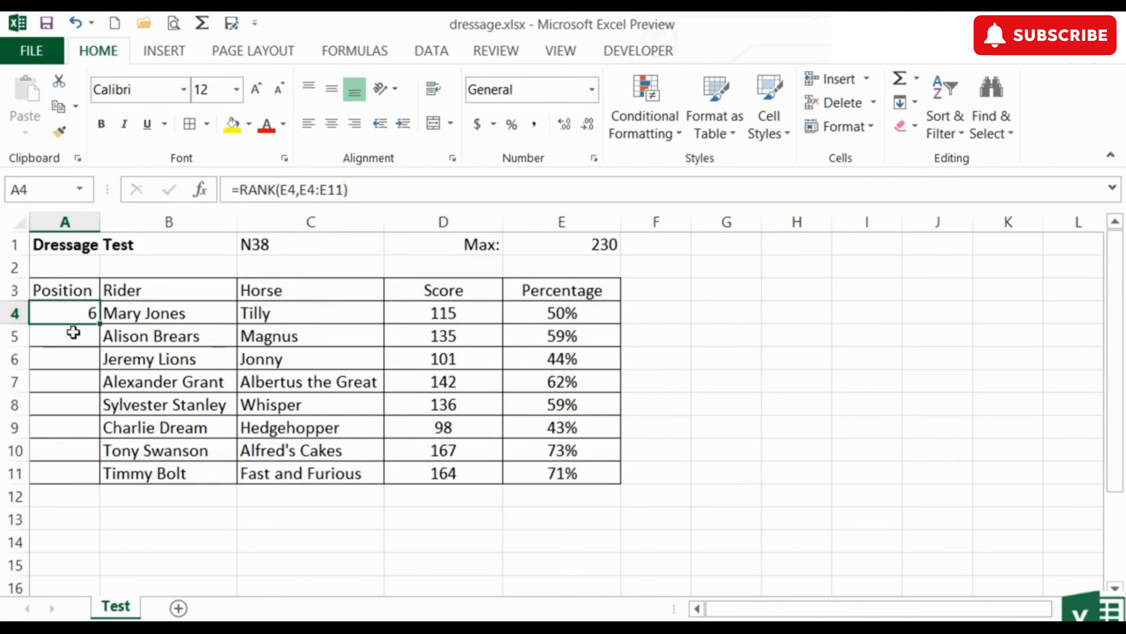
double_click(79, 313)
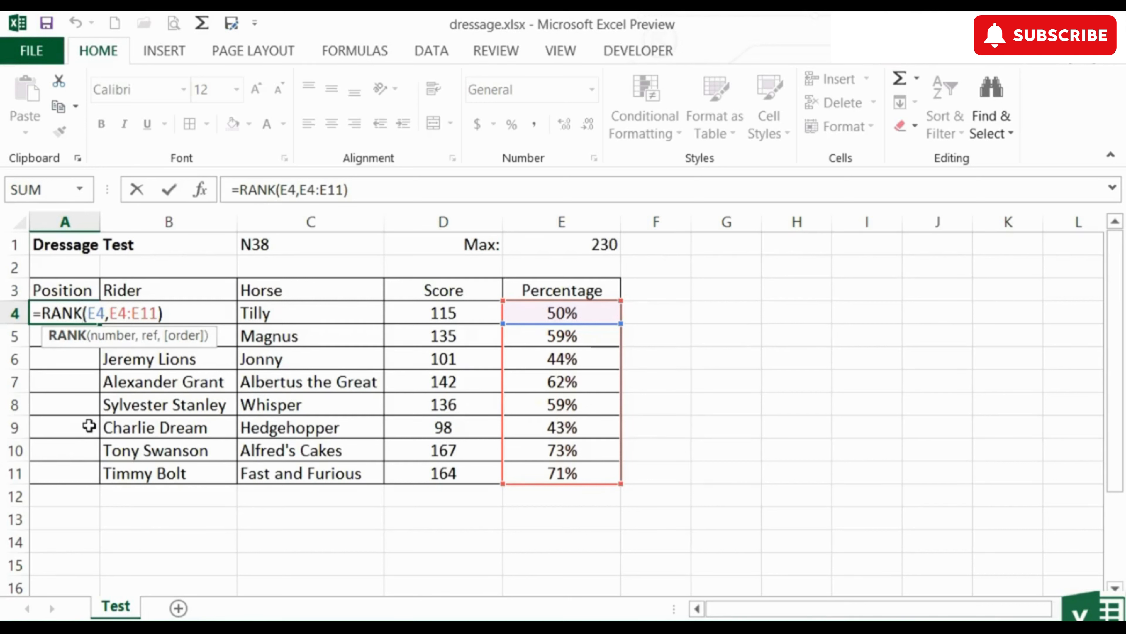
left_click_drag(111, 313, 157, 313)
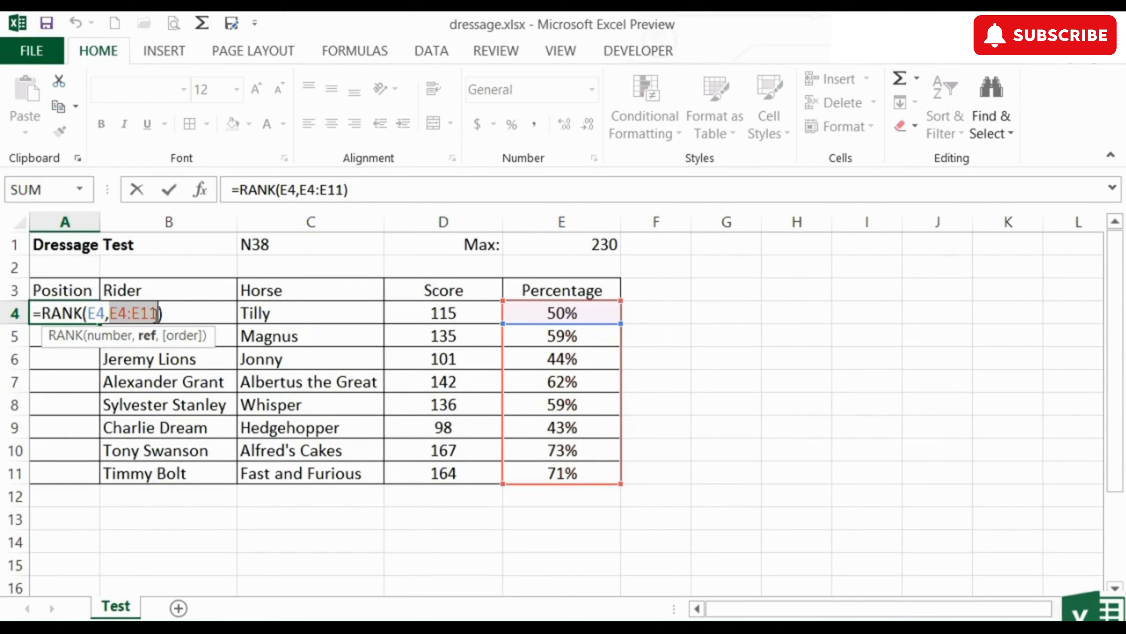
key("F4")
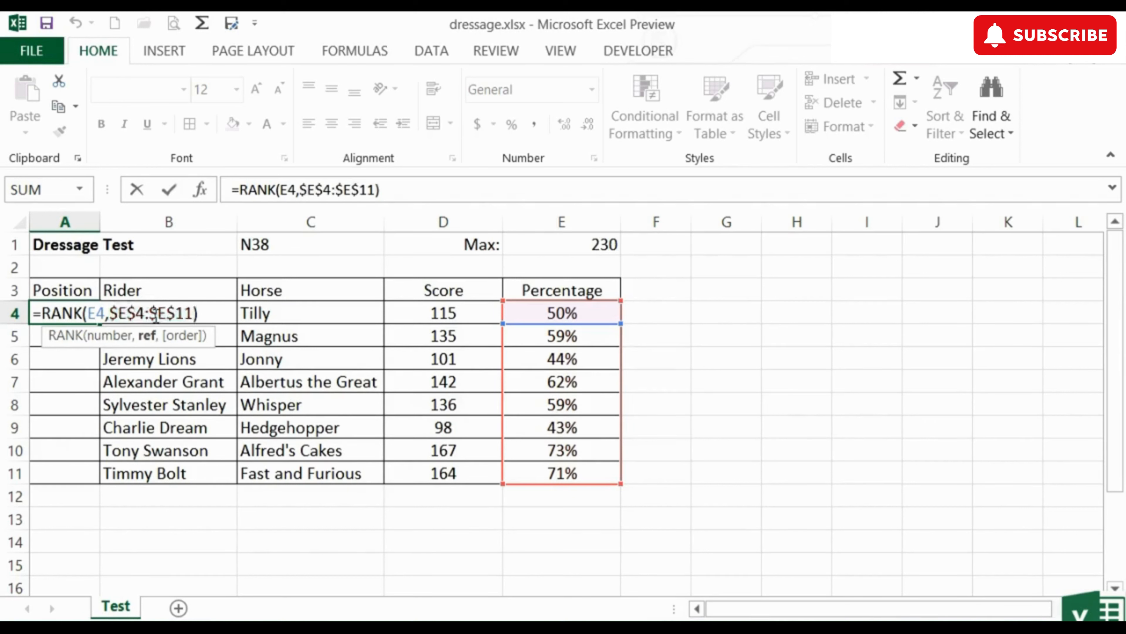
key("Return")
key("Up")
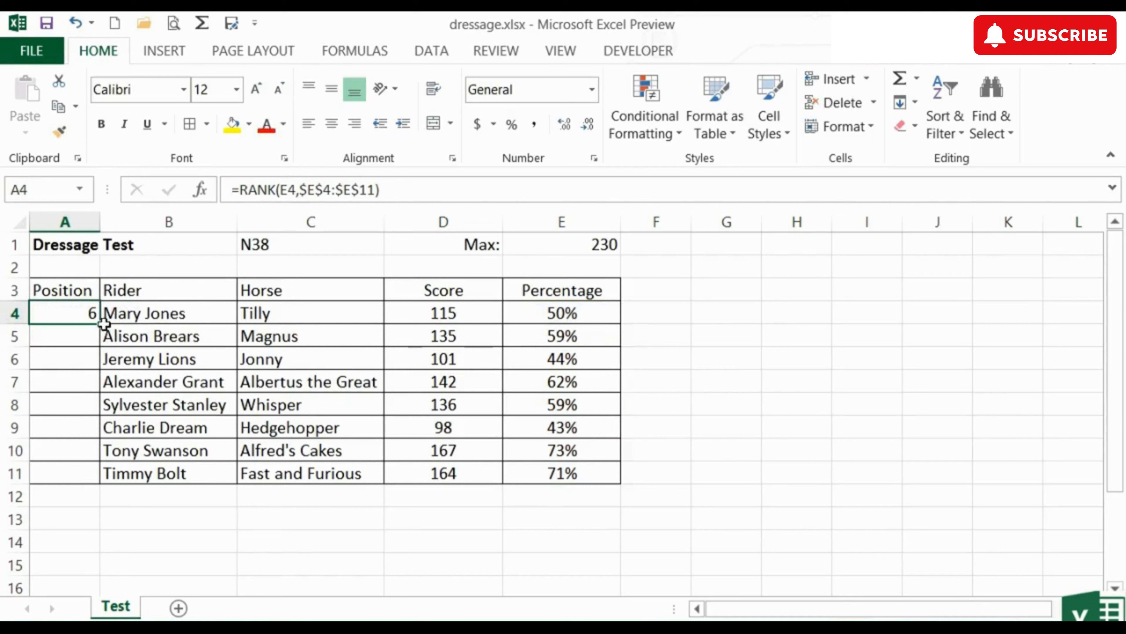
Step: Fill the rank formula from A4 down to A11 and centre the position values horizontally
double_click(100, 323)
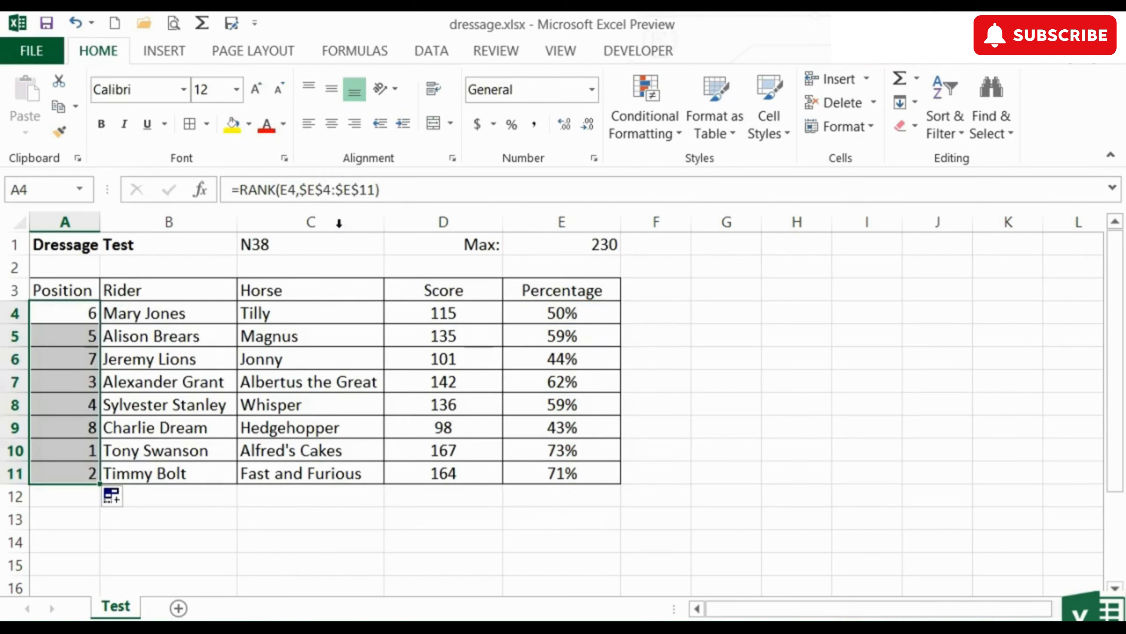
left_click(334, 124)
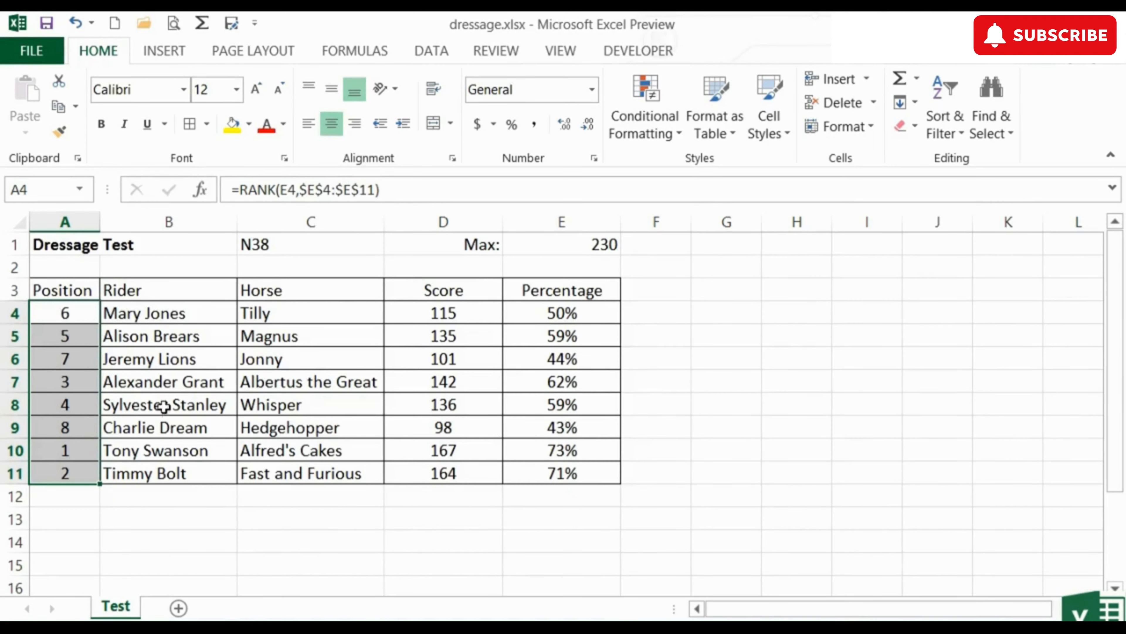
Step: Sort the results table by the Position column from smallest to largest
left_click(84, 453)
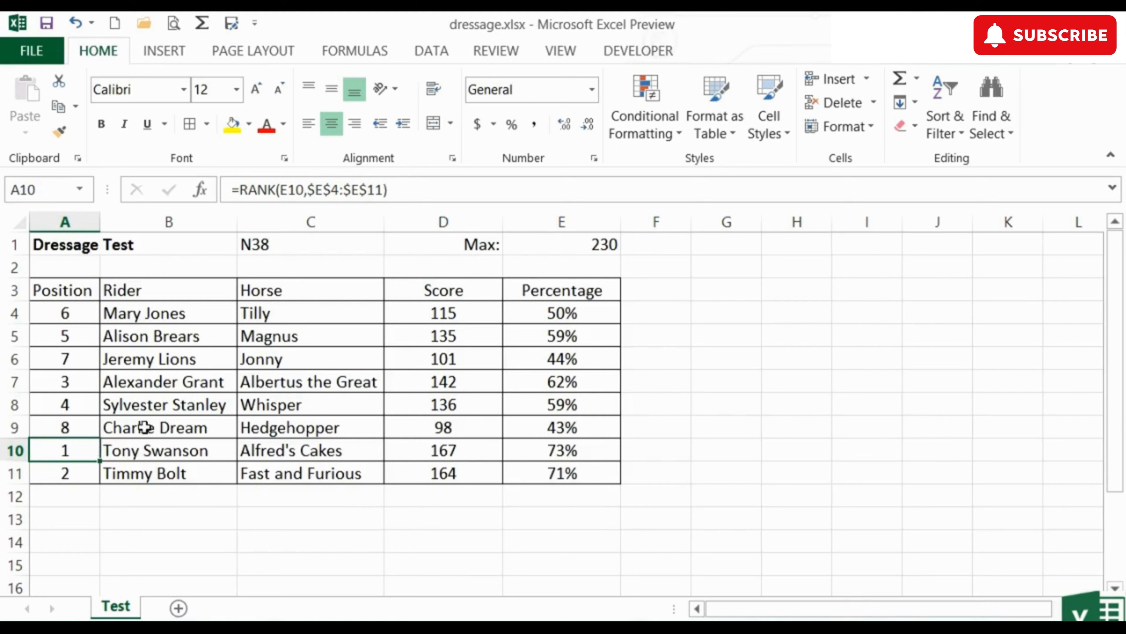
left_click(958, 136)
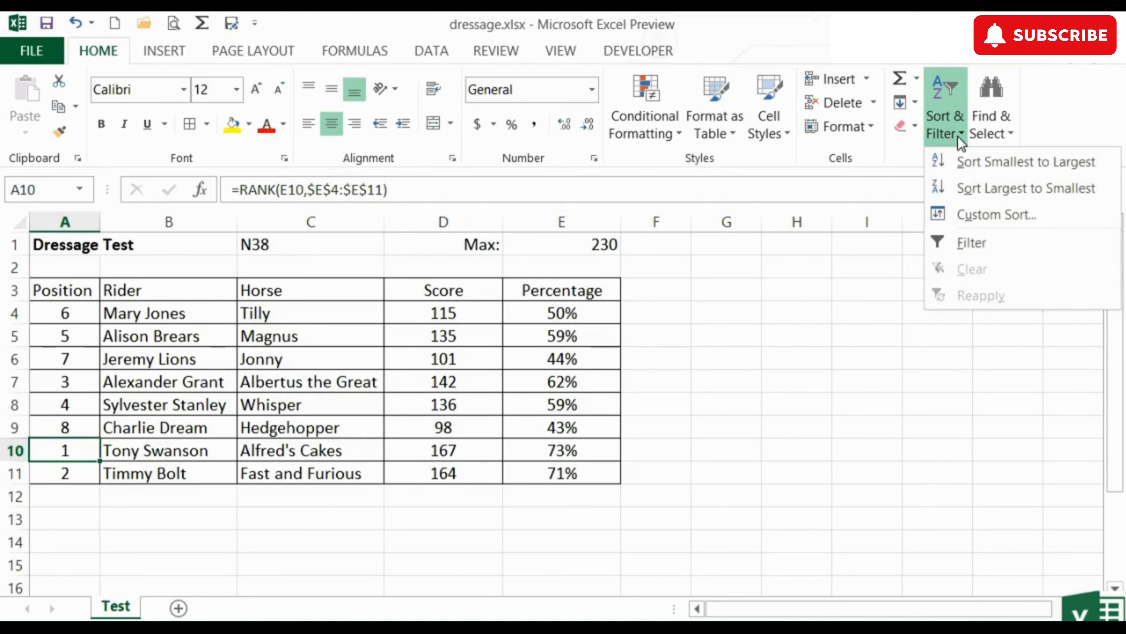
left_click(974, 162)
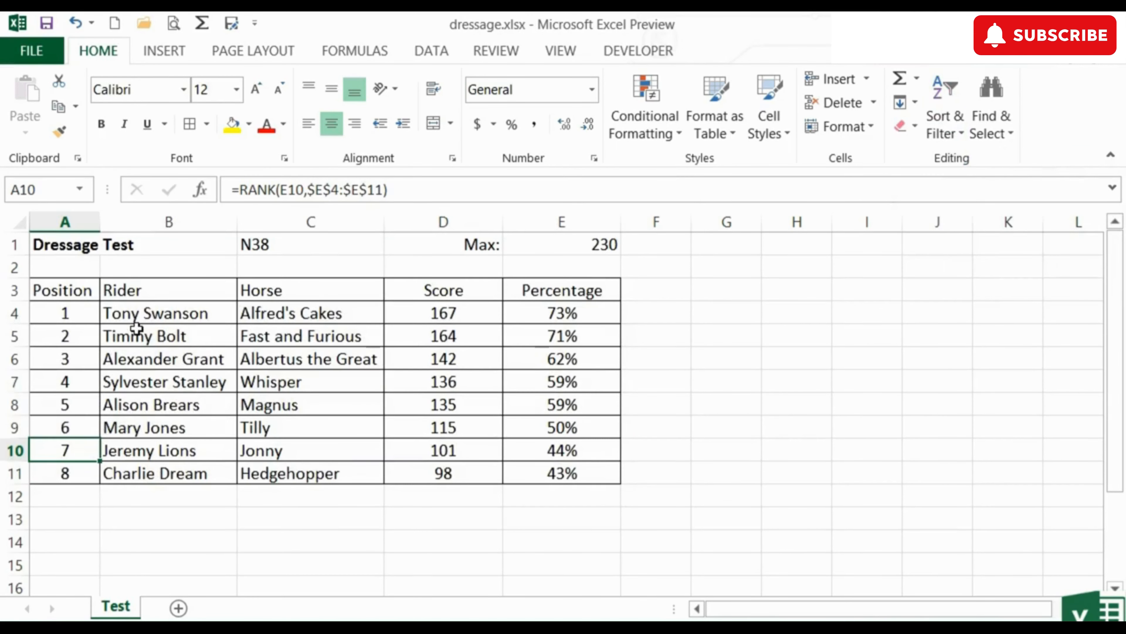